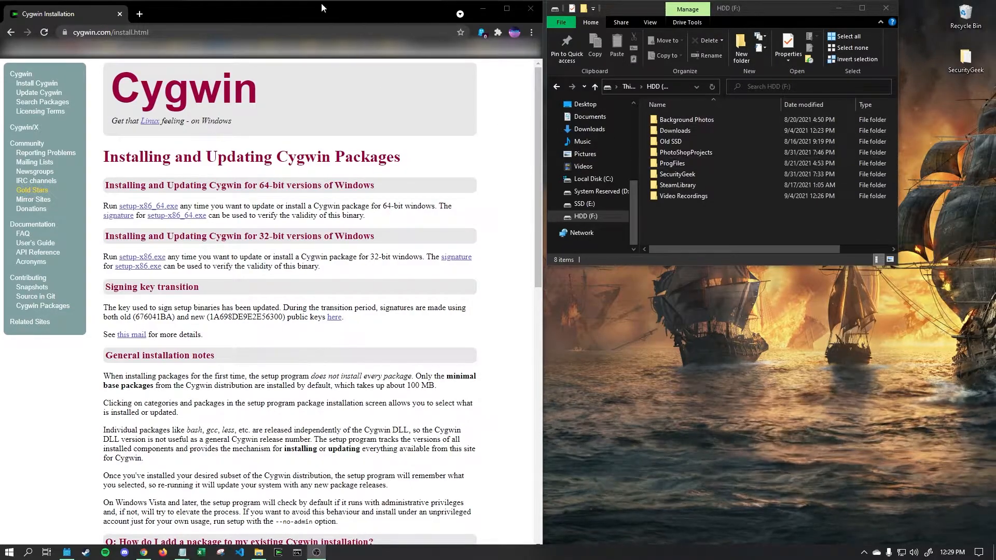
{"action": "left_click", "coordinate": [251, 151]}
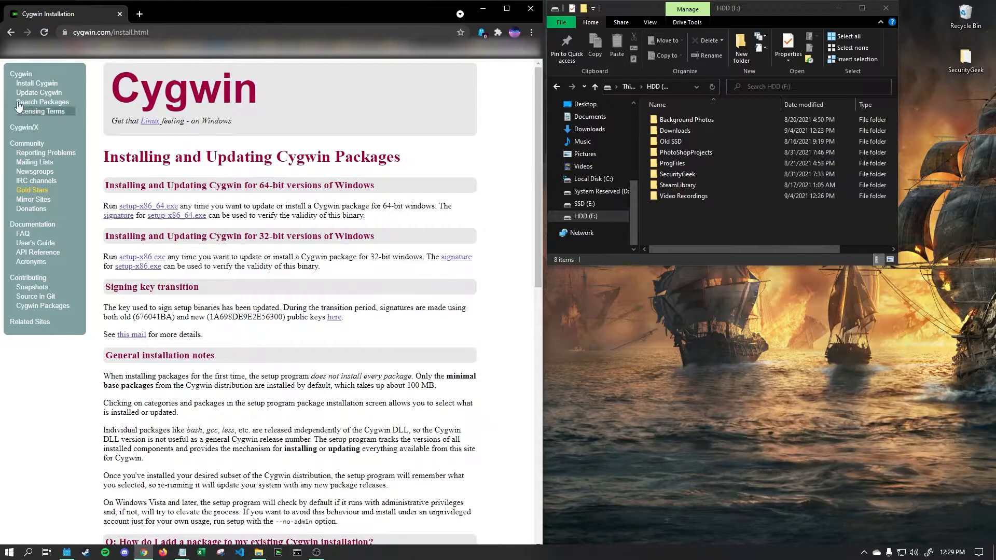
{"action": "left_click_drag", "start_coordinate": [111, 88], "coordinate": [214, 93]}
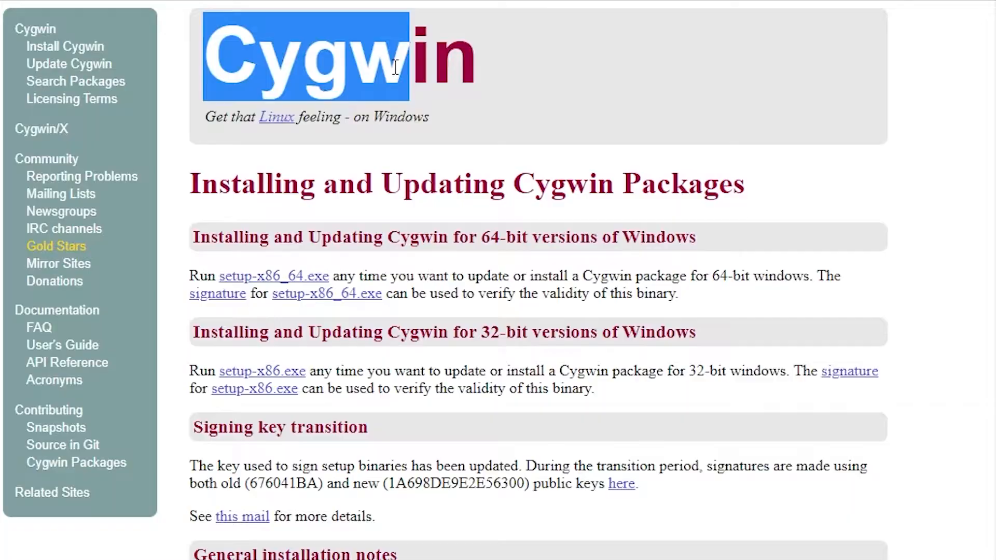
{"action": "left_click_drag", "start_coordinate": [395, 67], "coordinate": [474, 72]}
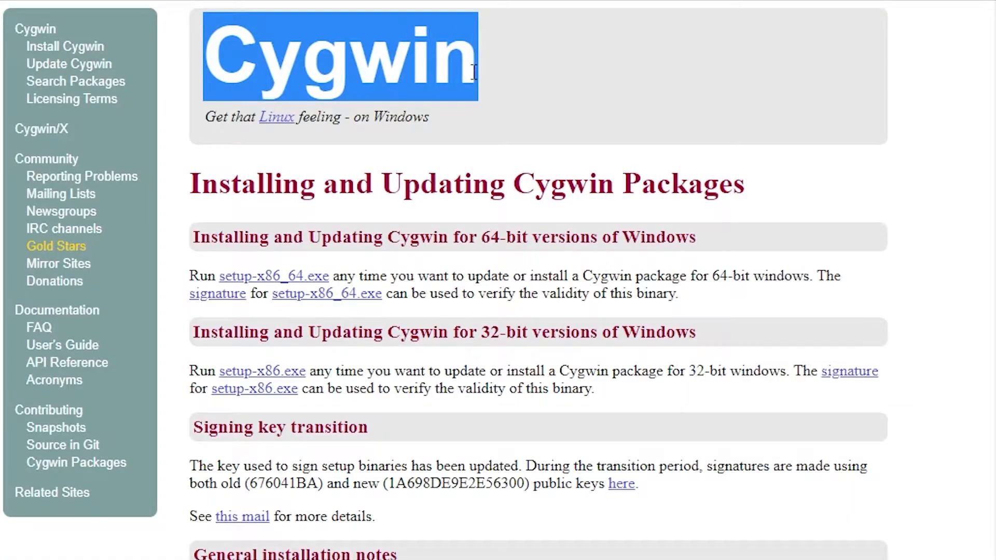
{"action": "left_click", "coordinate": [458, 69]}
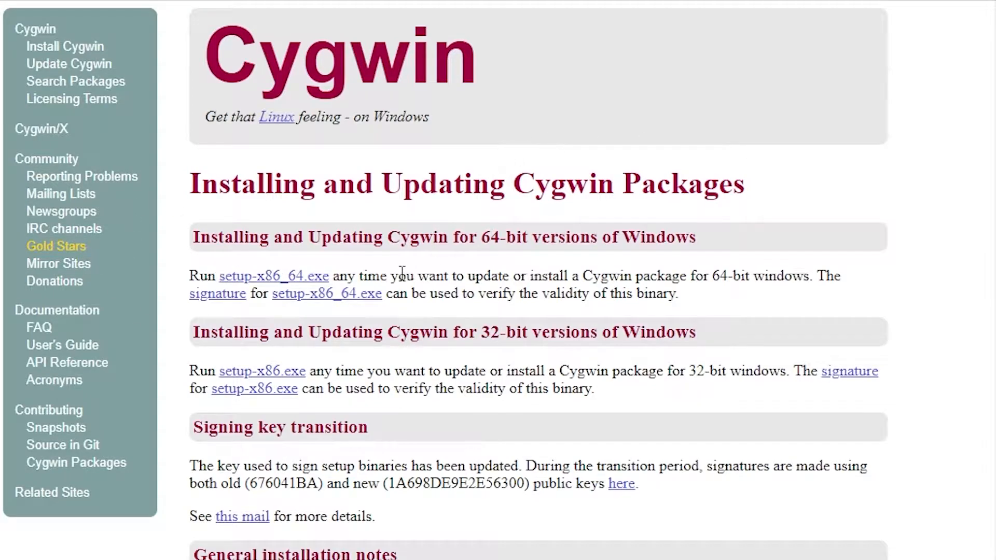
Start downloading the 64-bit Windows installer setup-x86_64.exe and browse to the HDD (F:) drive as its save location
{"action": "left_click", "coordinate": [270, 279]}
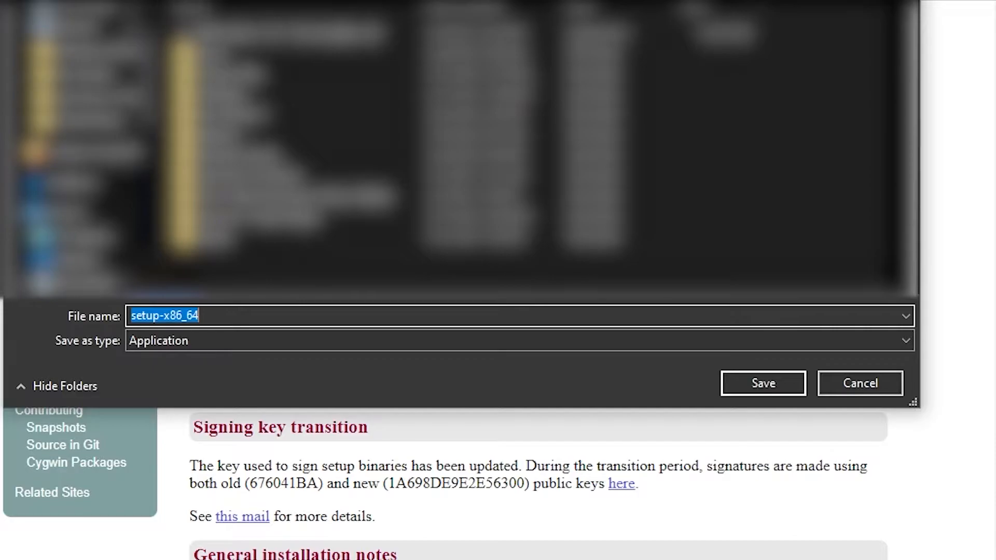
{"action": "scroll", "coordinate": [68, 210], "scroll_direction": "down", "scroll_amount": 3}
{"action": "left_click", "coordinate": [65, 45]}
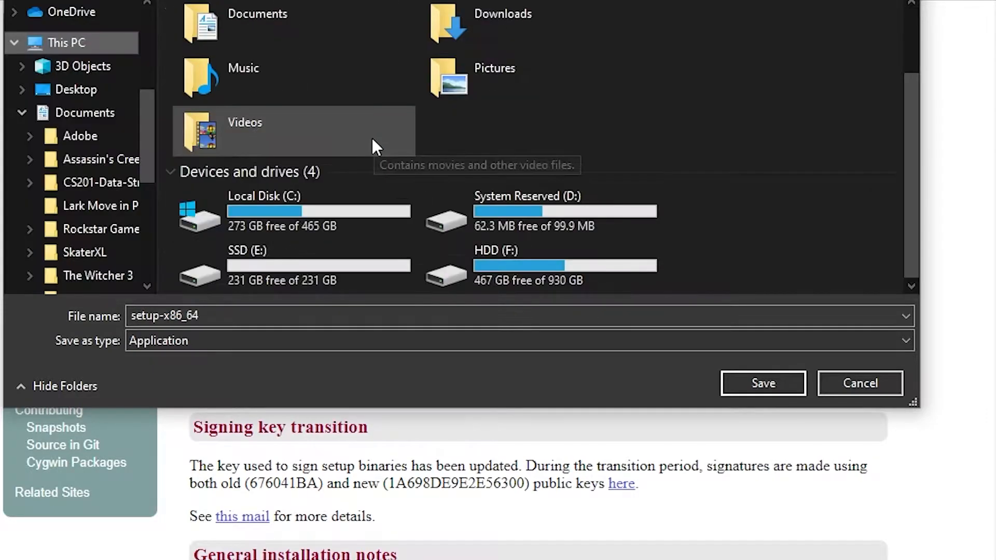
{"action": "double_click", "coordinate": [540, 263]}
Create a folder named cygwin-installer on the HDD (F:) drive
{"action": "right_click", "coordinate": [255, 211]}
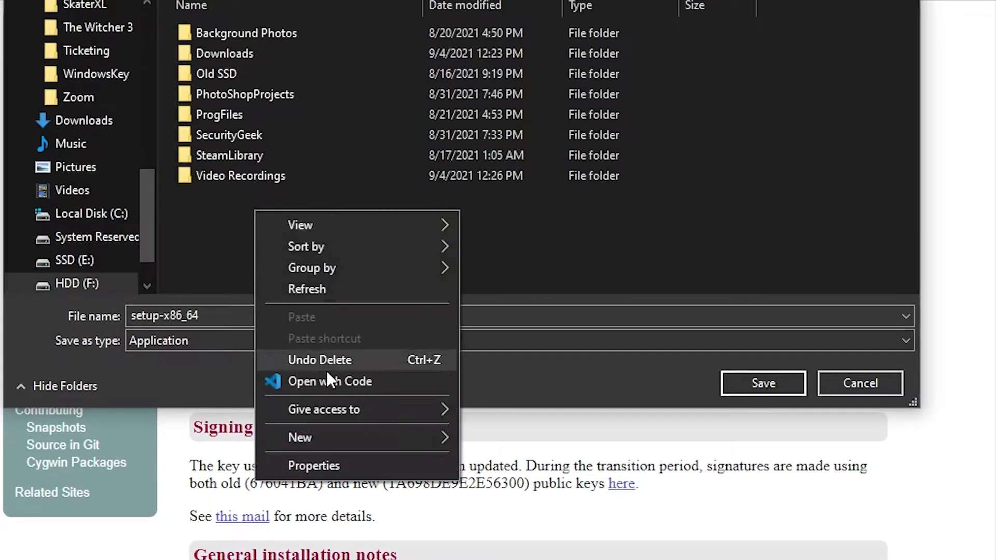
{"action": "mouse_move", "coordinate": [376, 437]}
{"action": "left_click", "coordinate": [508, 444]}
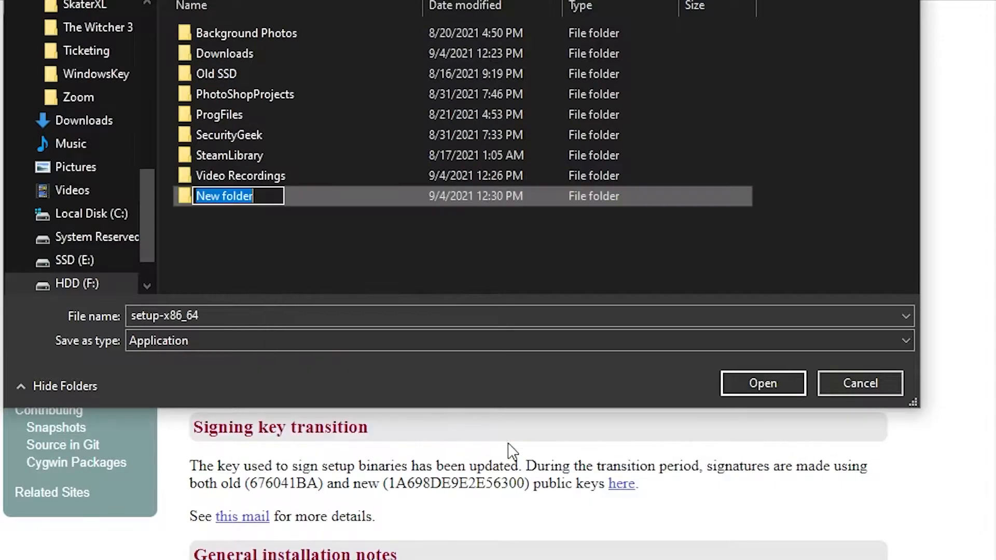
{"action": "type", "text": "cy"}
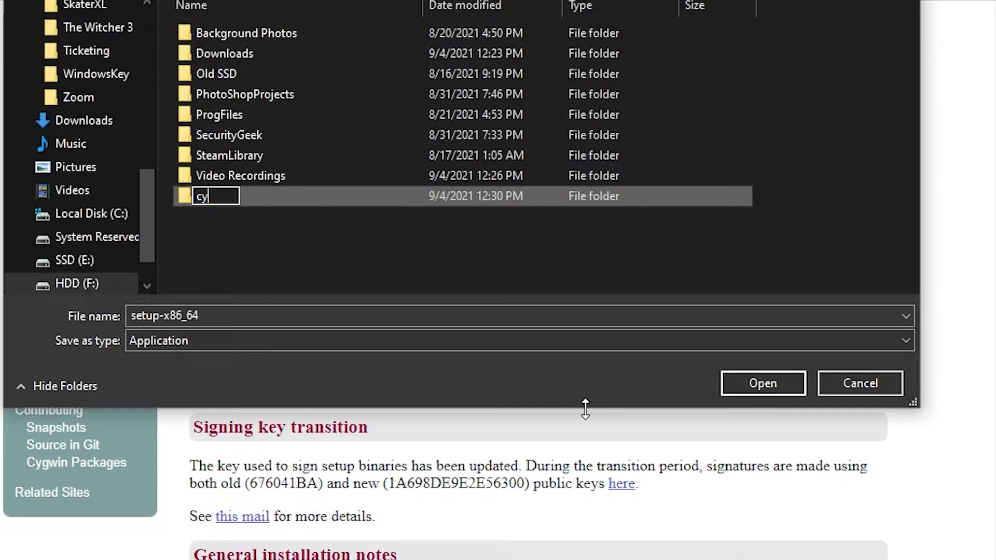
{"action": "type", "text": "gwin-installae"}
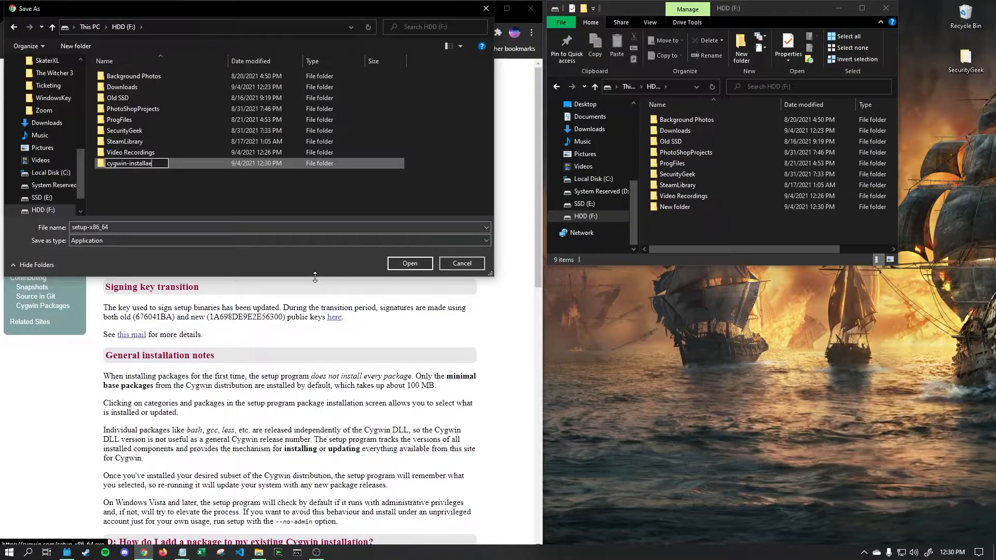
{"action": "key", "text": "BackSpace"}
{"action": "key", "text": "BackSpace"}
{"action": "type", "text": "er"}
{"action": "key", "text": "Return"}
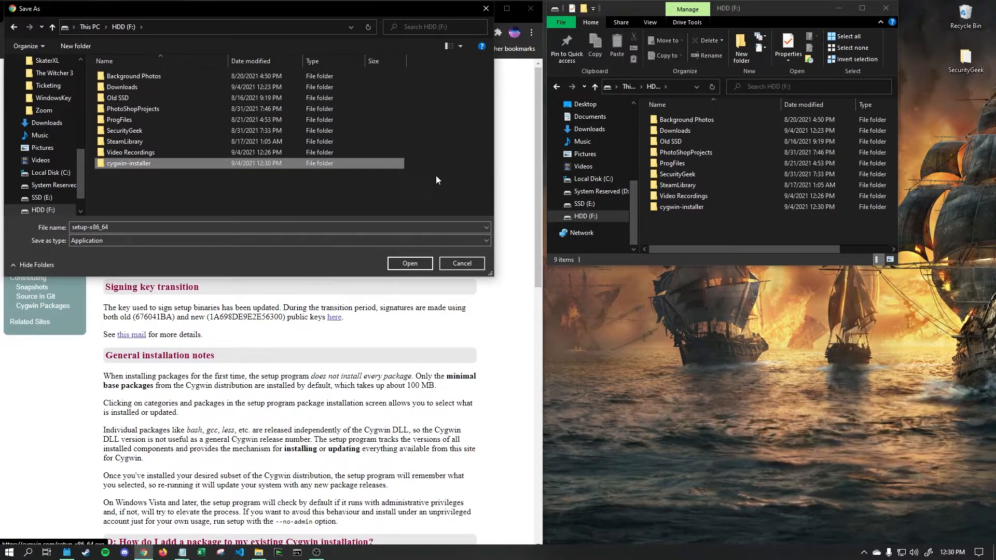
Save setup-x86_64 in the cygwin-installer folder and launch the downloaded installer
{"action": "left_click", "coordinate": [410, 263]}
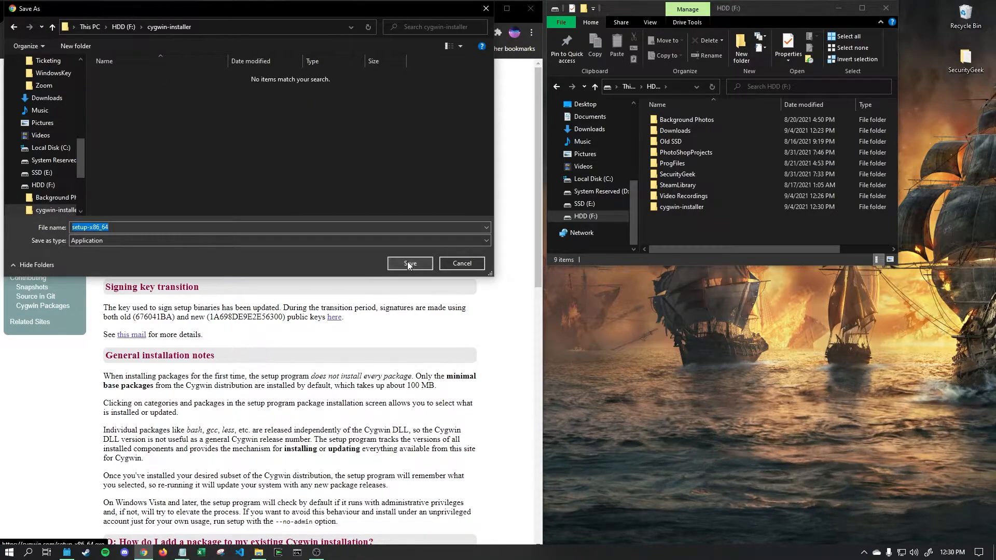
{"action": "left_click", "coordinate": [410, 264]}
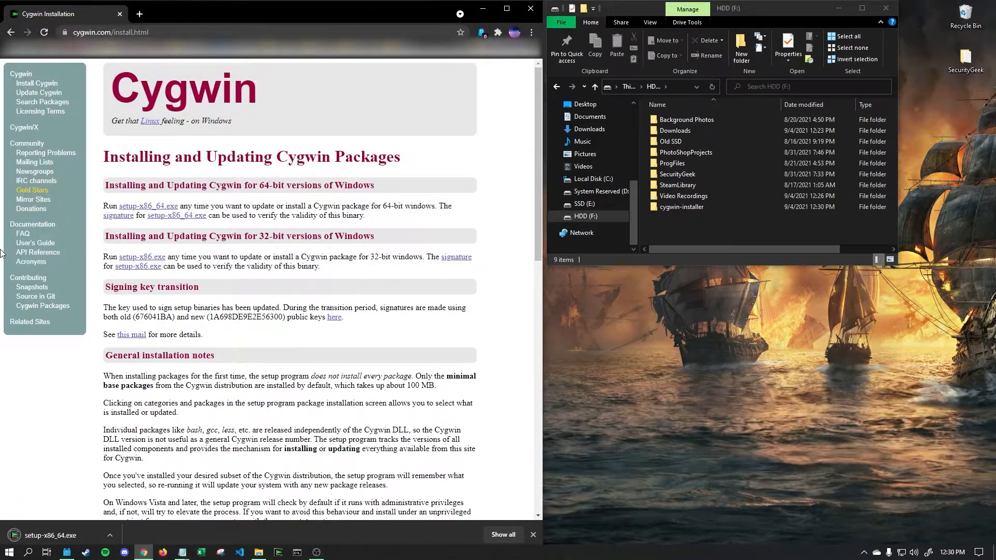
{"action": "left_click", "coordinate": [48, 536]}
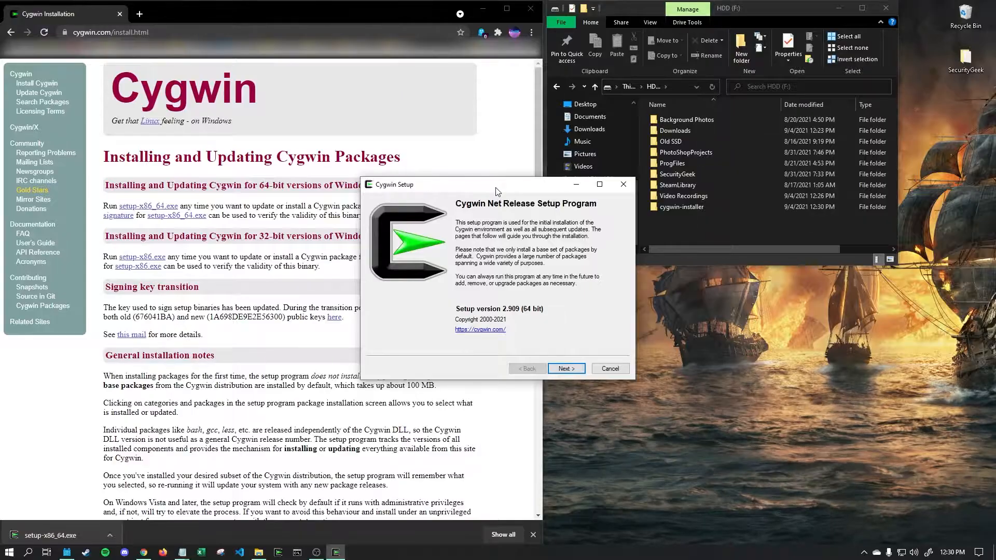
Proceed past the setup introduction and accept Install from Internet as the download source
{"action": "left_click_drag", "start_coordinate": [503, 186], "coordinate": [330, 182]}
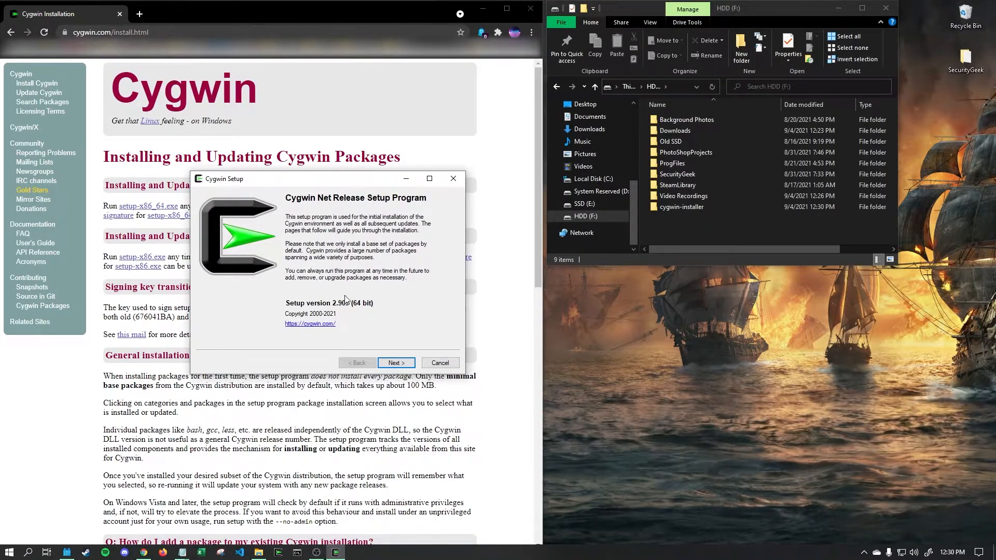
{"action": "left_click", "coordinate": [396, 363]}
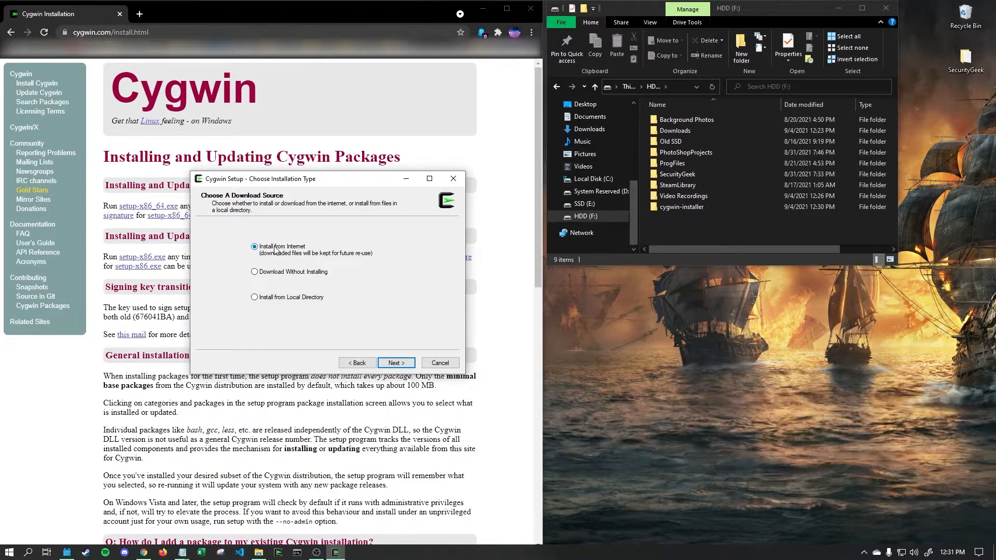
{"action": "left_click", "coordinate": [387, 362]}
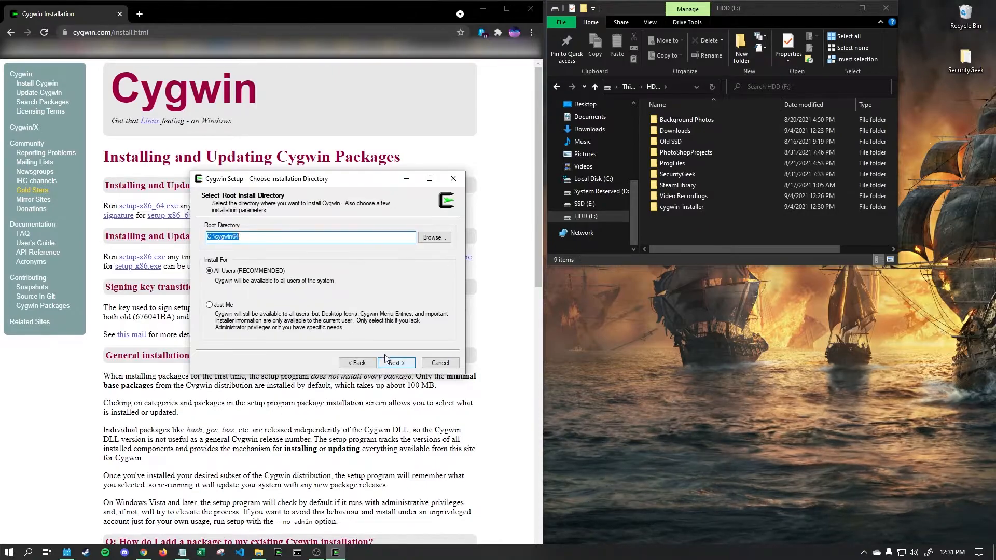
Create a cygwin64 folder inside F:\cygwin-installer and choose it as the root install directory
{"action": "left_click", "coordinate": [431, 239]}
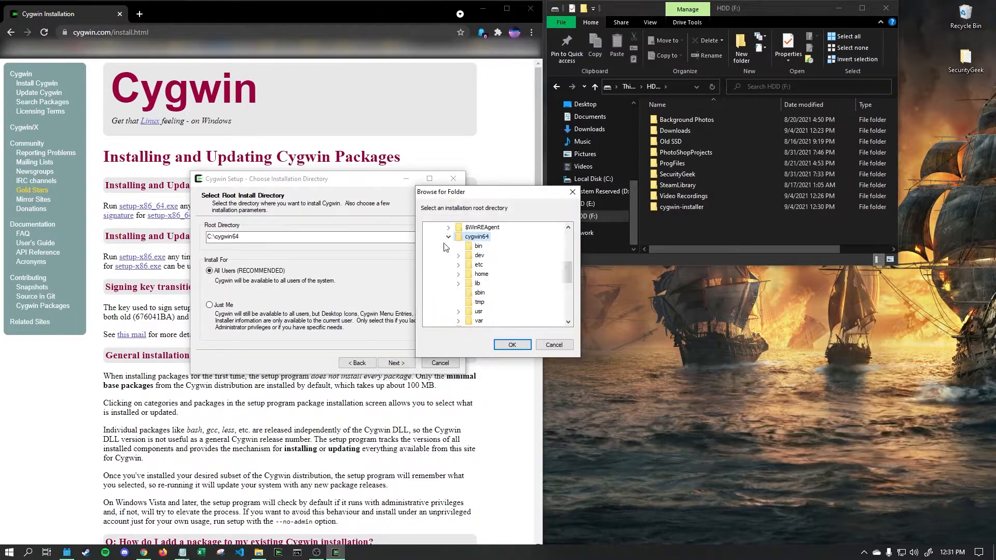
{"action": "double_click", "coordinate": [681, 207]}
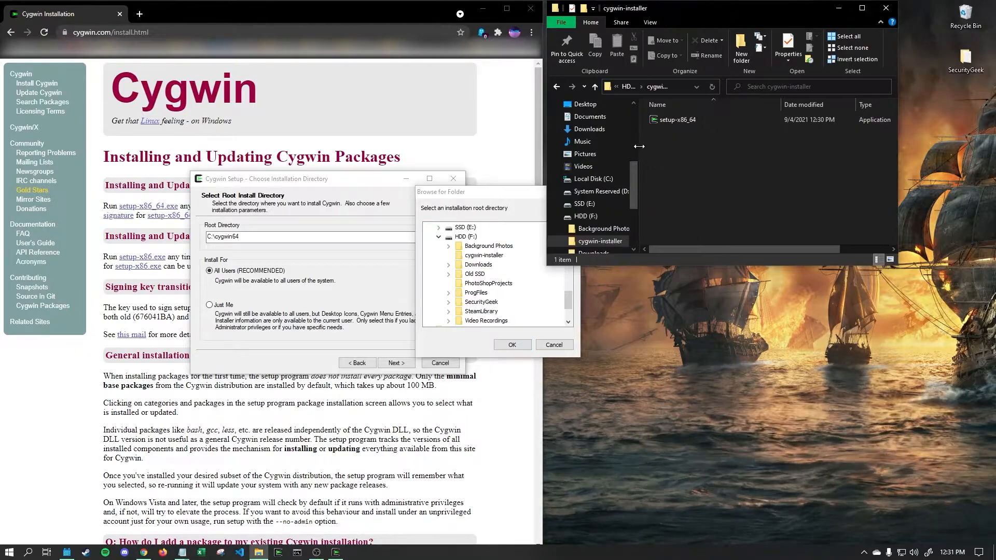
{"action": "right_click", "coordinate": [664, 135]}
{"action": "mouse_move", "coordinate": [691, 271]}
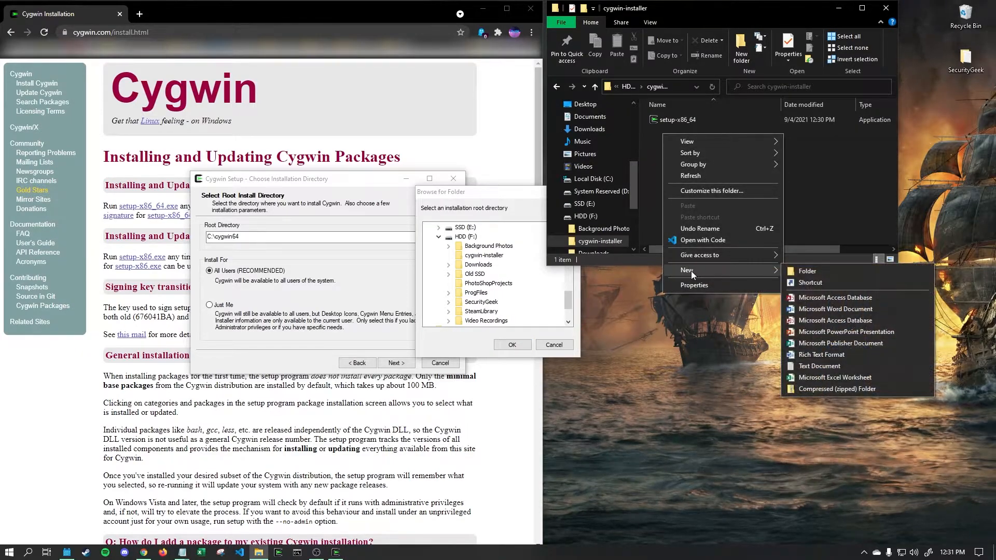
{"action": "left_click", "coordinate": [809, 270]}
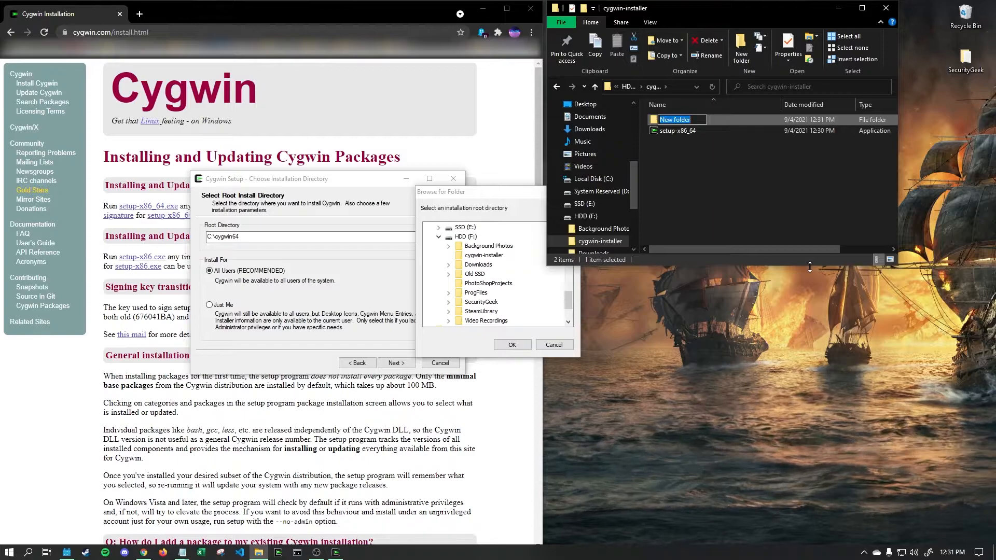
{"action": "type", "text": "cygwi"}
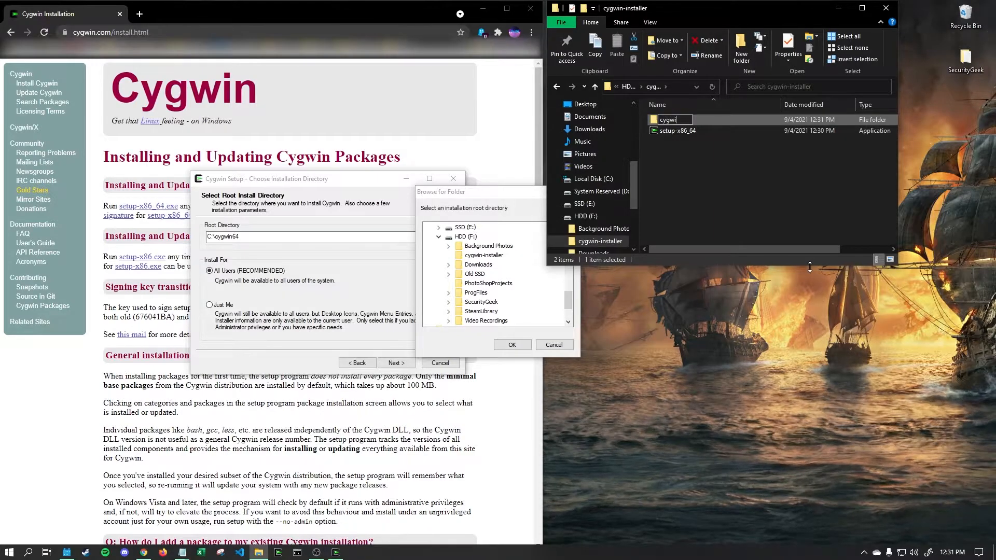
{"action": "type", "text": "n64"}
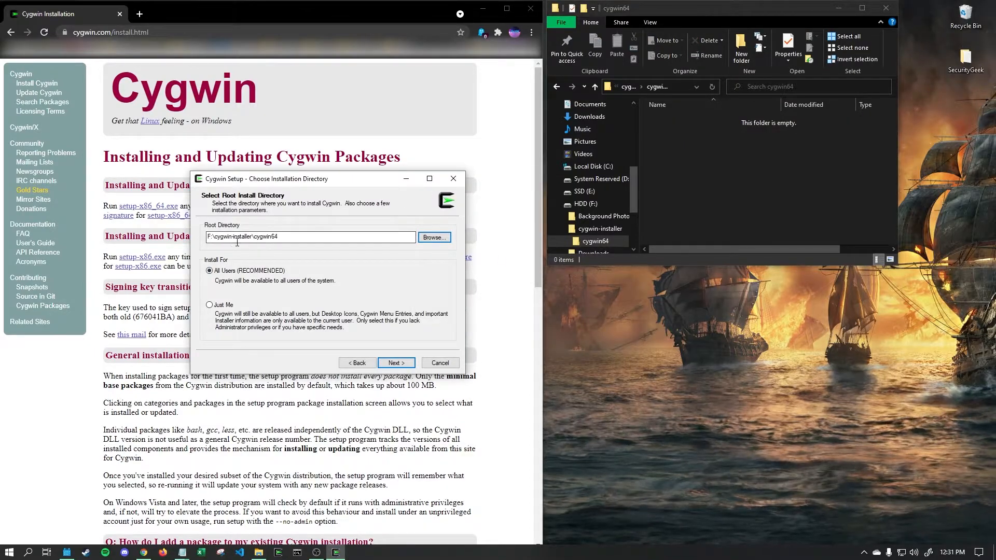
{"action": "left_click", "coordinate": [284, 238]}
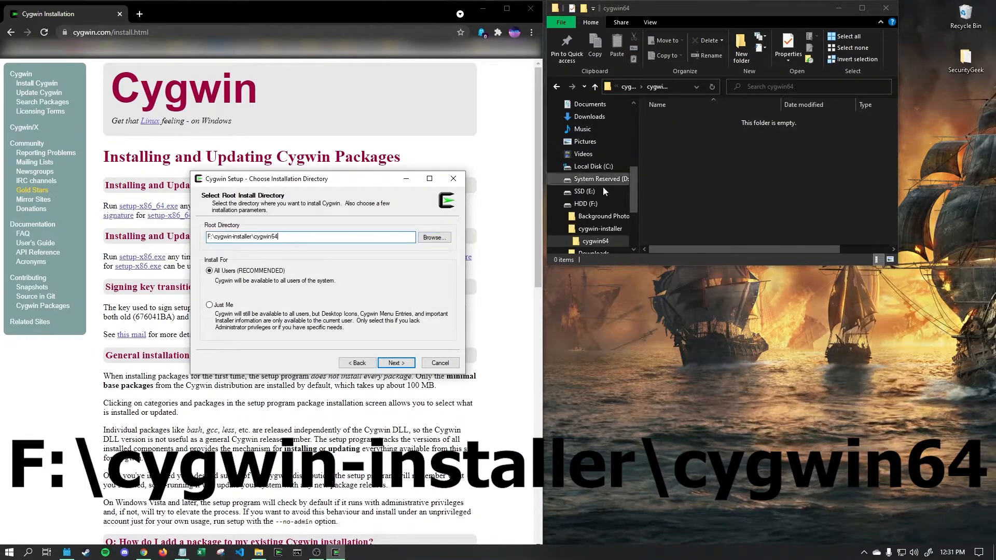
{"action": "left_click_drag", "start_coordinate": [283, 237], "coordinate": [205, 239]}
{"action": "left_click", "coordinate": [289, 238]}
{"action": "left_click_drag", "start_coordinate": [288, 237], "coordinate": [186, 230]}
{"action": "left_click", "coordinate": [267, 236]}
{"action": "left_click_drag", "start_coordinate": [254, 239], "coordinate": [284, 239]}
{"action": "left_click", "coordinate": [330, 240]}
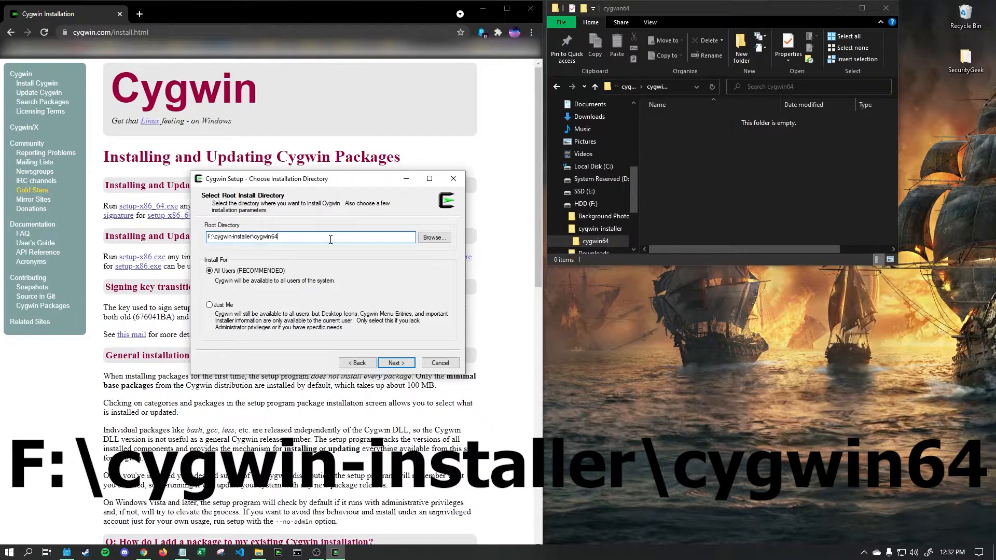
{"action": "mouse_move", "coordinate": [214, 238]}
{"action": "left_mouse_down"}
{"action": "mouse_move", "coordinate": [302, 239]}
{"action": "mouse_move", "coordinate": [207, 239]}
{"action": "left_mouse_up"}
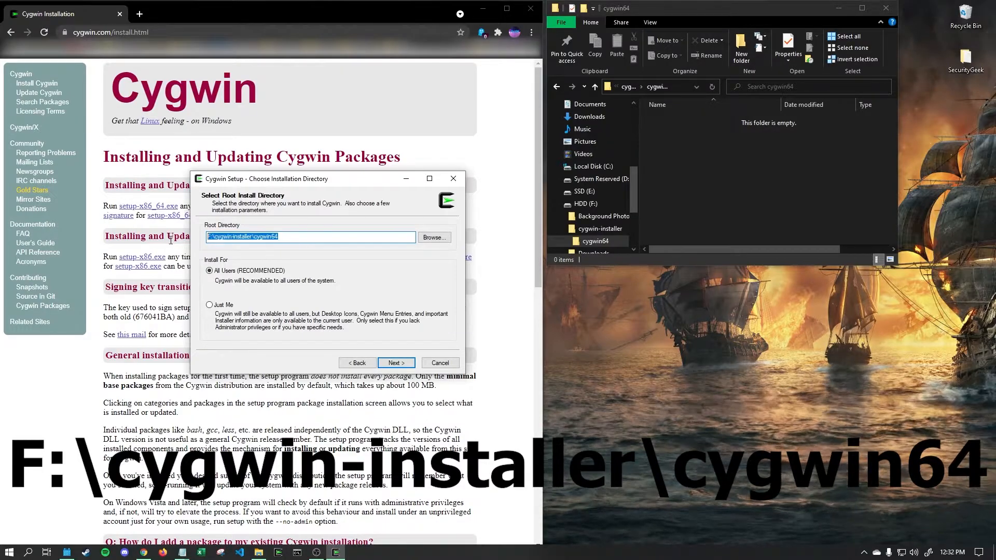
{"action": "left_click", "coordinate": [294, 238]}
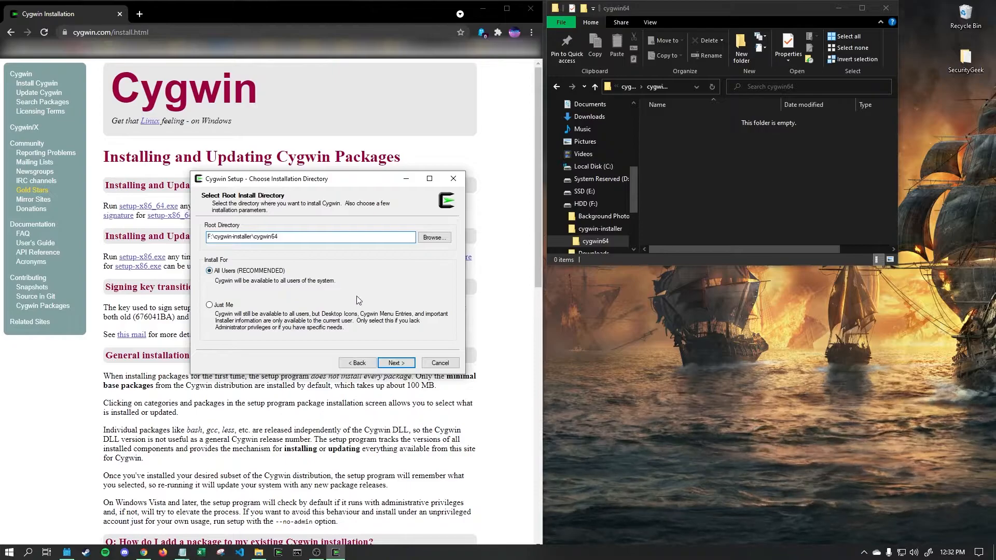
Accept the root directory for all users and set the local package directory to F:\cygwin-installer\cygwin64
{"action": "left_click", "coordinate": [395, 363]}
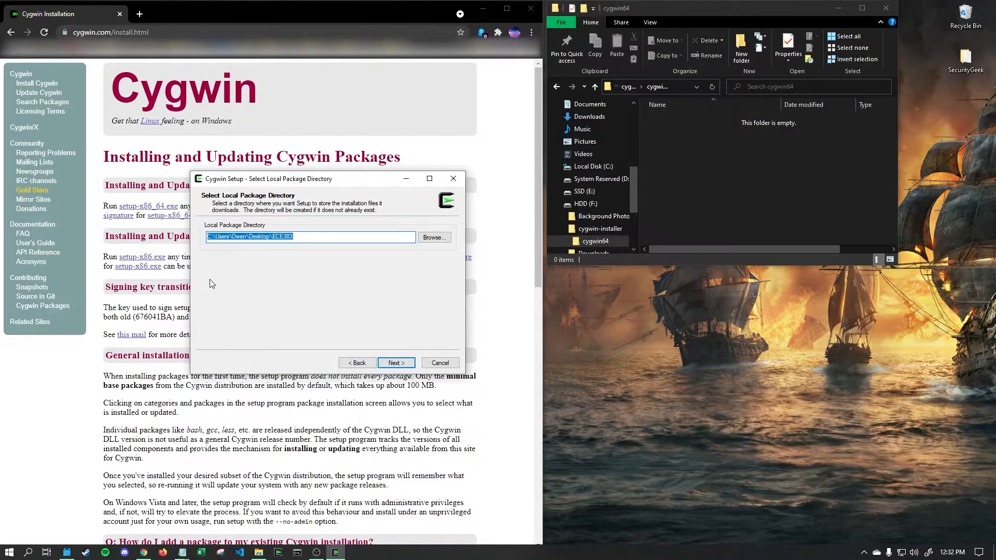
{"action": "left_click", "coordinate": [432, 238]}
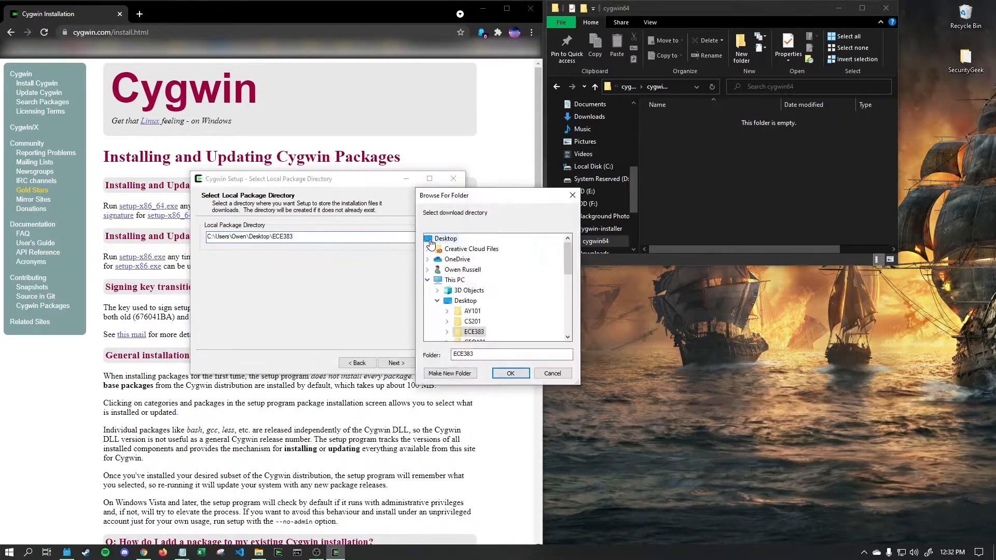
{"action": "left_click", "coordinate": [440, 306]}
{"action": "scroll", "coordinate": [444, 309], "scroll_direction": "down", "scroll_amount": 3}
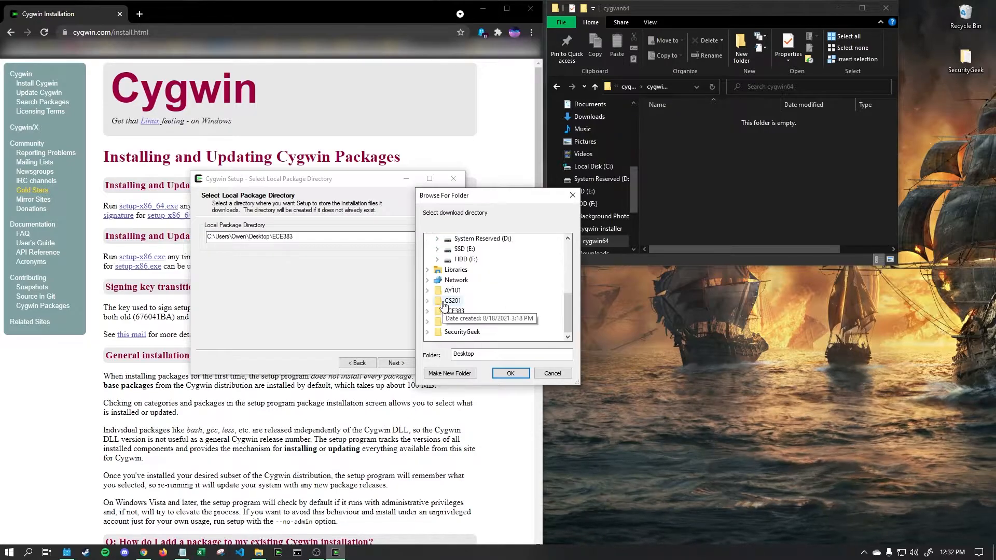
{"action": "left_click", "coordinate": [438, 290]}
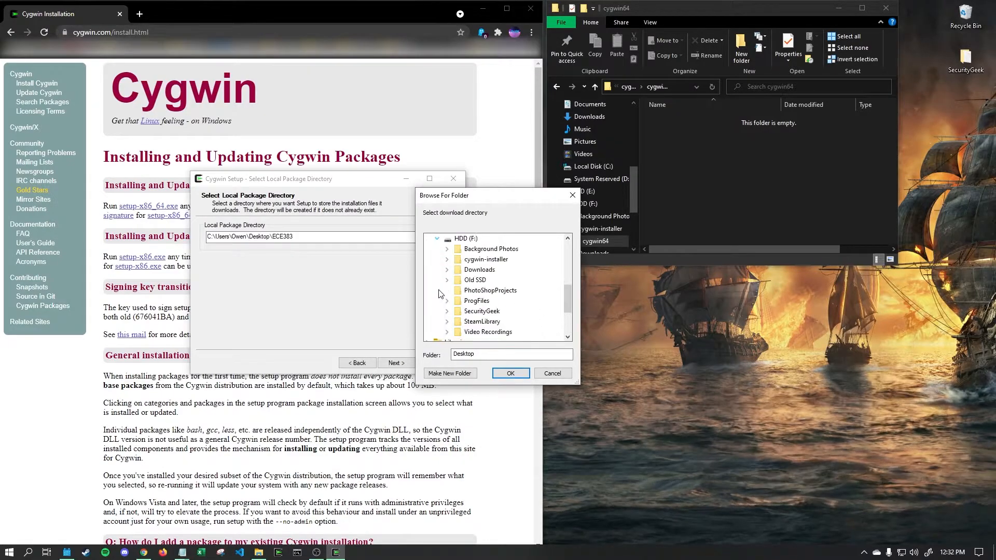
{"action": "left_click", "coordinate": [470, 260]}
{"action": "scroll", "coordinate": [485, 303], "scroll_direction": "down", "scroll_amount": 1}
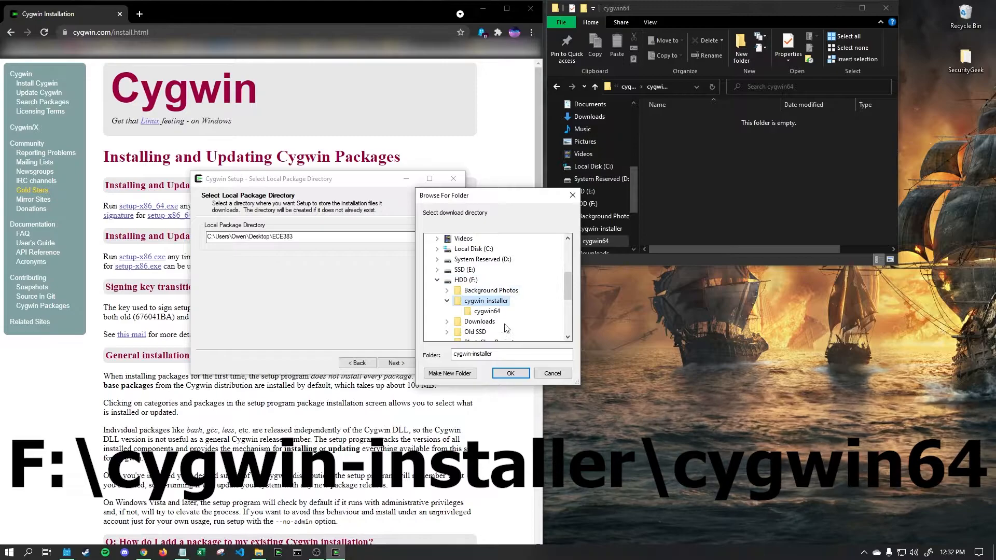
{"action": "left_click", "coordinate": [487, 312]}
{"action": "left_click", "coordinate": [511, 373]}
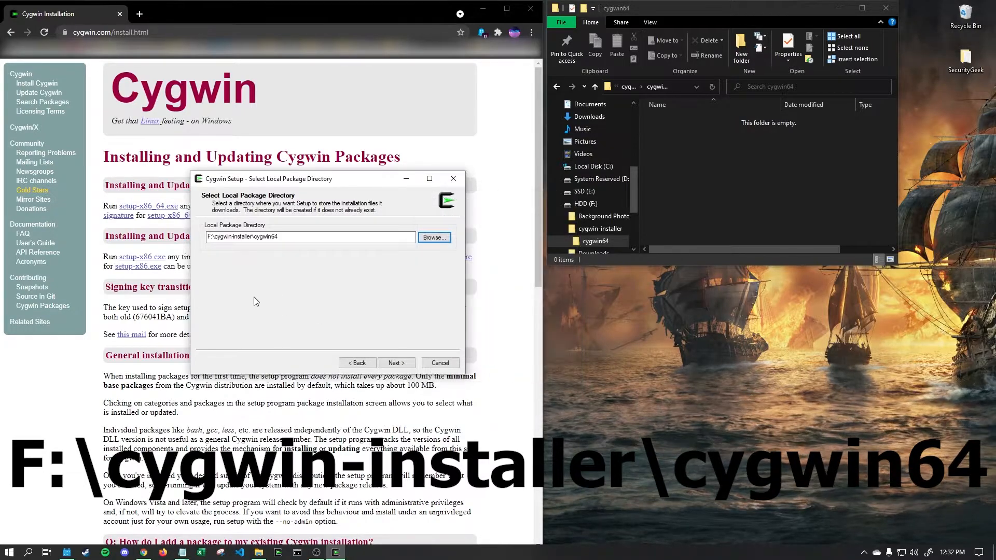
Accept the local package directory and continue with Use System Proxy Settings as the internet connection
{"action": "left_click", "coordinate": [394, 364]}
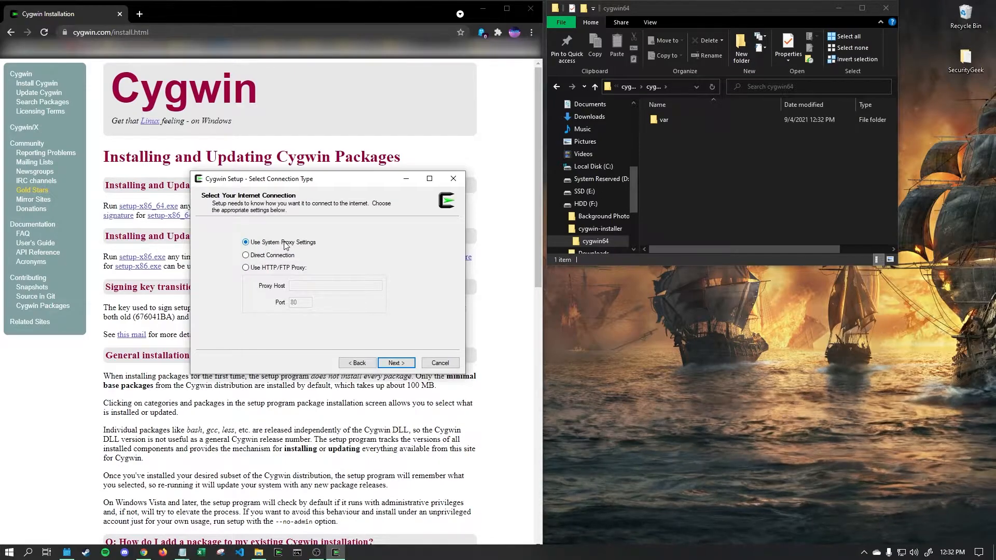
{"action": "left_click", "coordinate": [397, 363]}
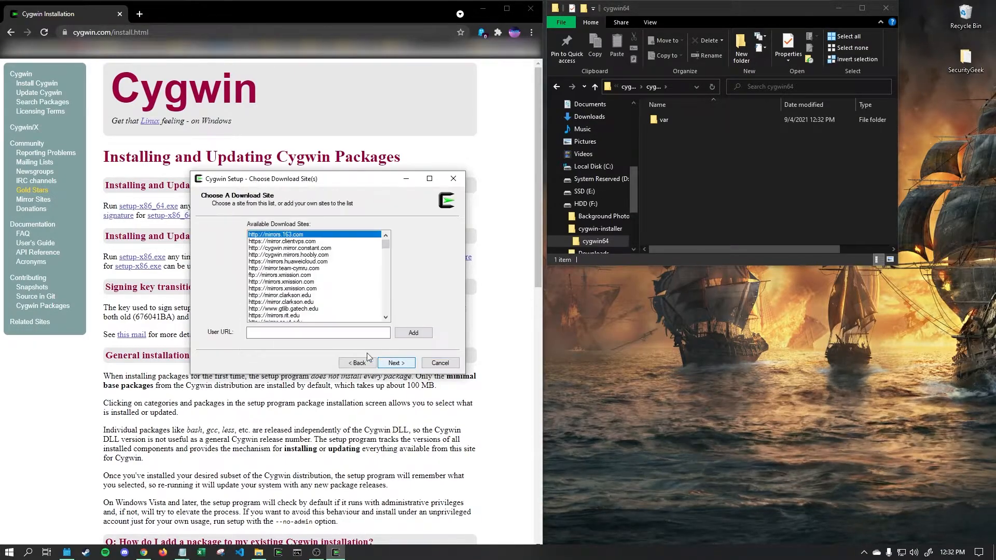
{"action": "left_click", "coordinate": [311, 249]}
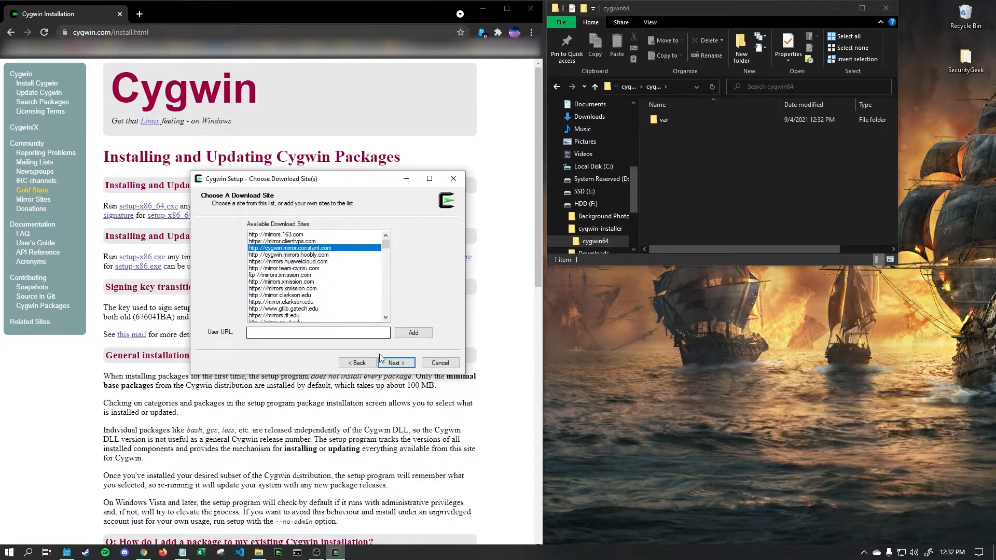
{"action": "left_click", "coordinate": [397, 362]}
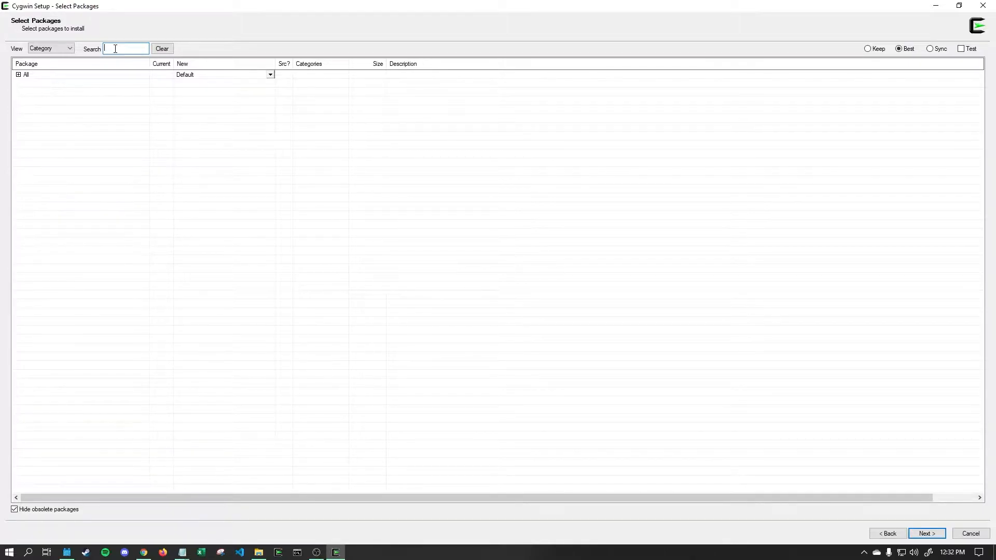
Search the packages for gcc and set gcc-core and gcc-g++ in the Devel category to version 11.2.0-1
{"action": "type", "text": "gcc"}
{"action": "left_click", "coordinate": [19, 75]}
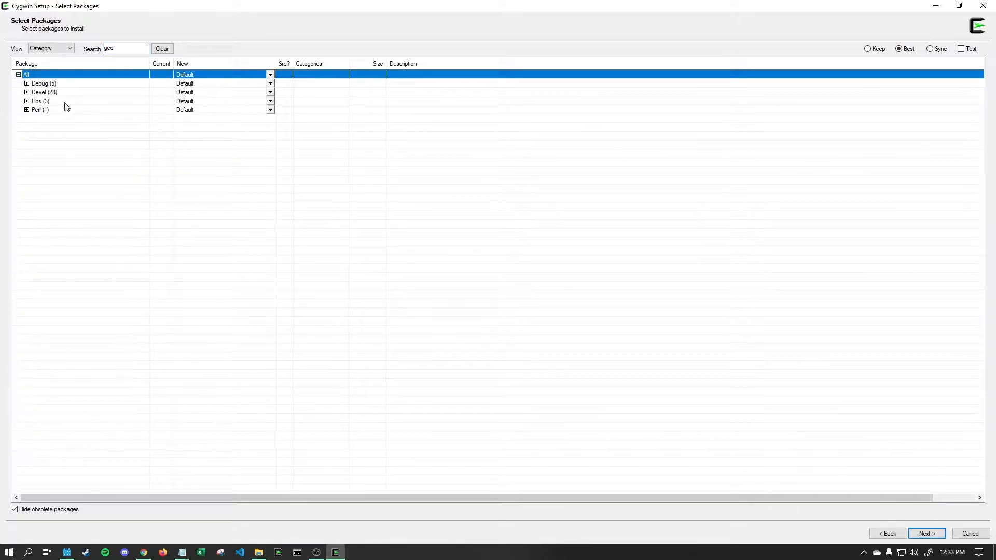
{"action": "left_click", "coordinate": [26, 92]}
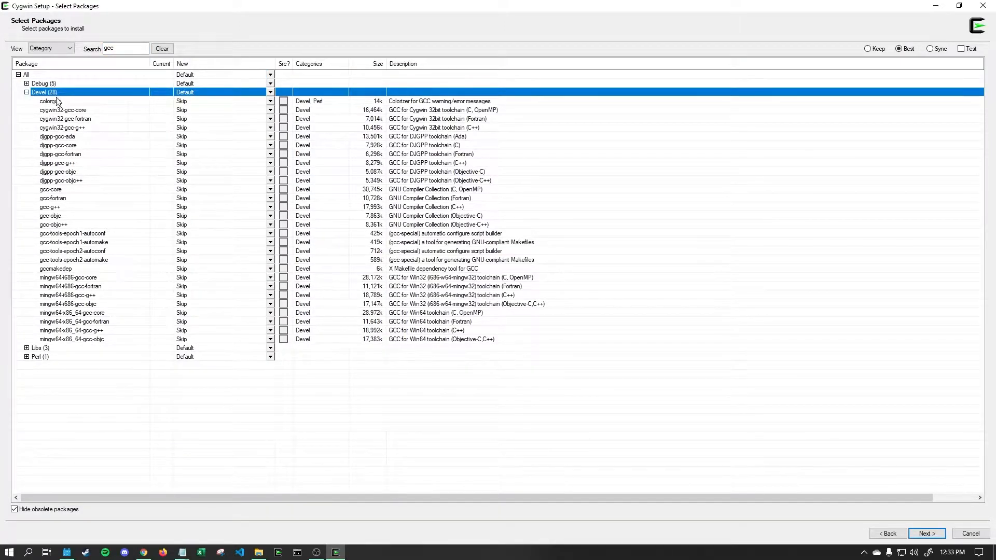
{"action": "left_click", "coordinate": [47, 192]}
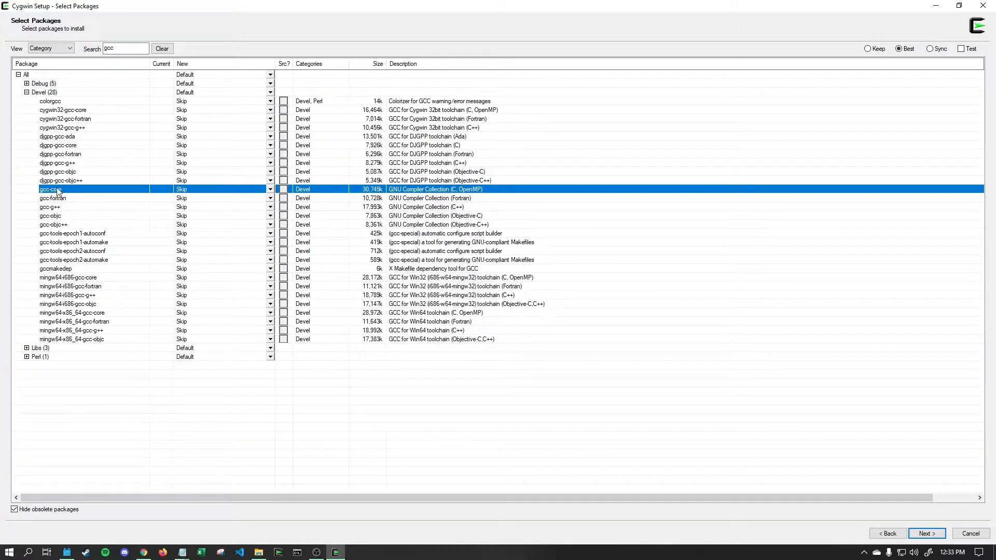
{"action": "left_click", "coordinate": [270, 190]}
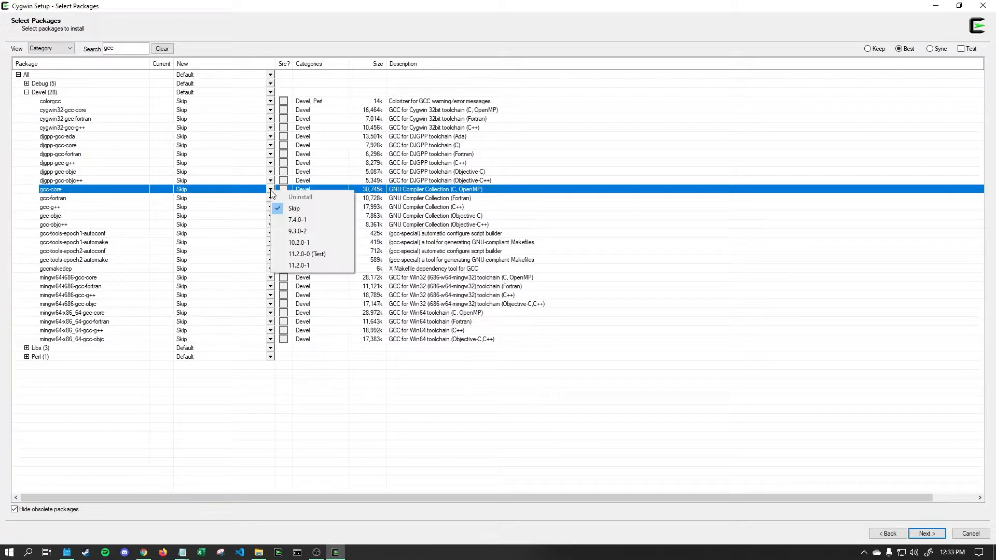
{"action": "left_click", "coordinate": [302, 267]}
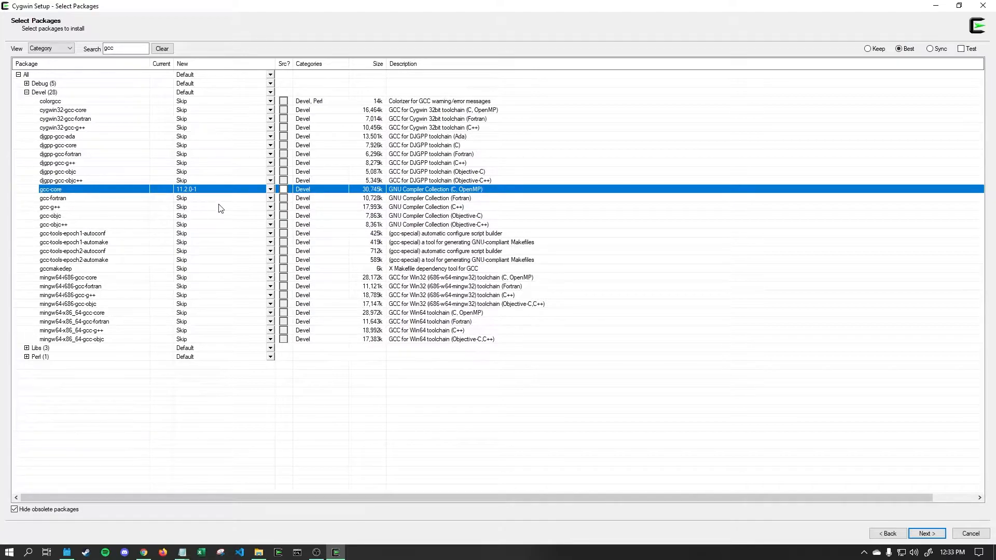
{"action": "left_click", "coordinate": [270, 207]}
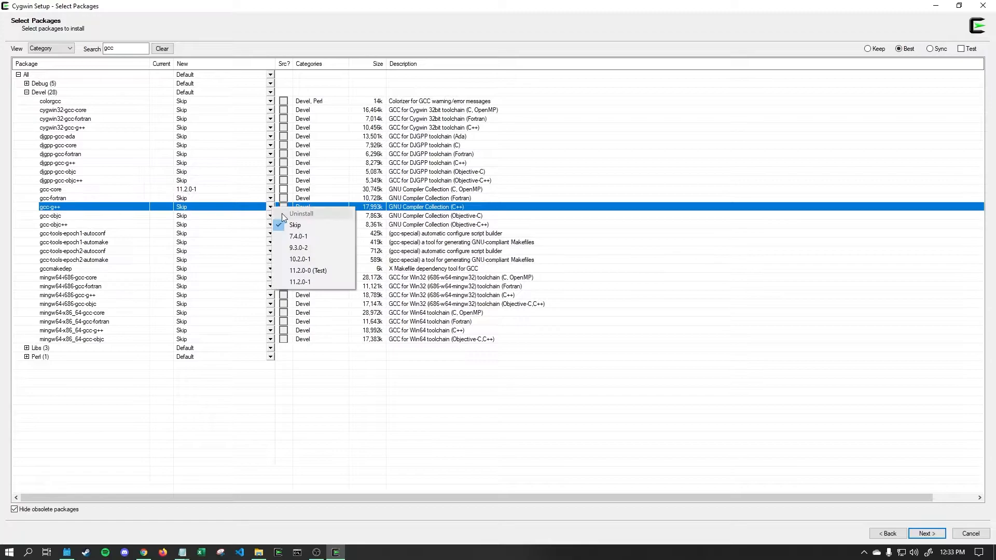
{"action": "left_click", "coordinate": [303, 284]}
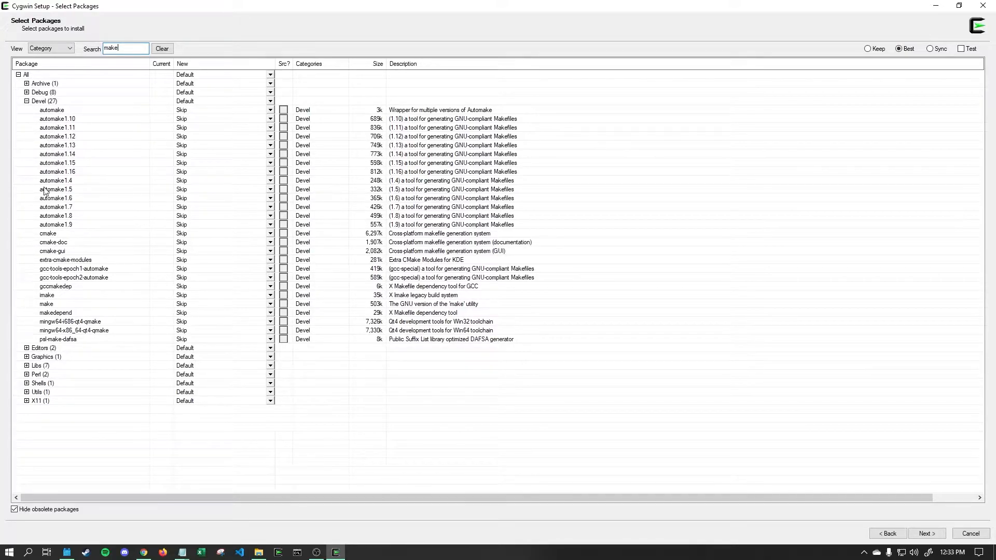
Set the make package in the Devel category to version 4.3-1 for installation
{"action": "left_click", "coordinate": [43, 306]}
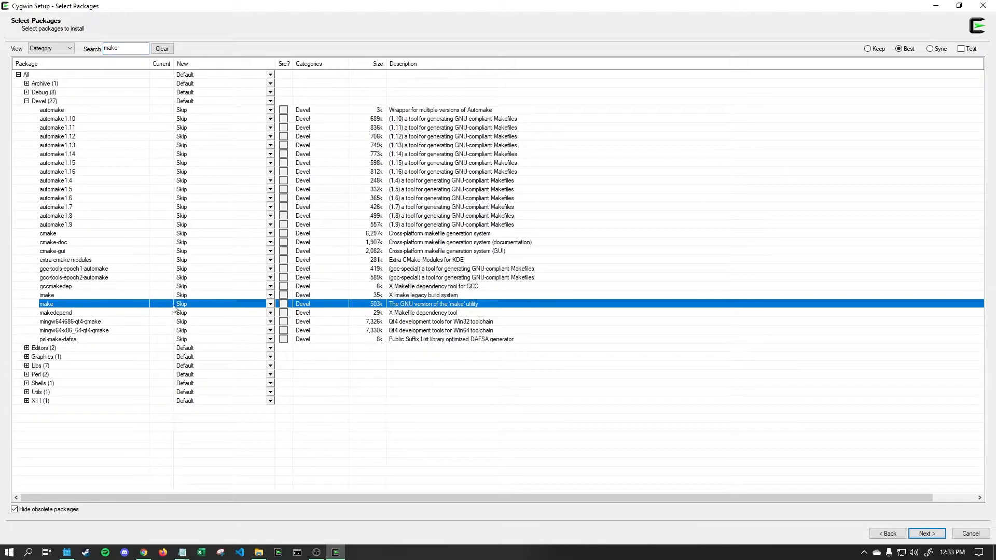
{"action": "left_click", "coordinate": [270, 305]}
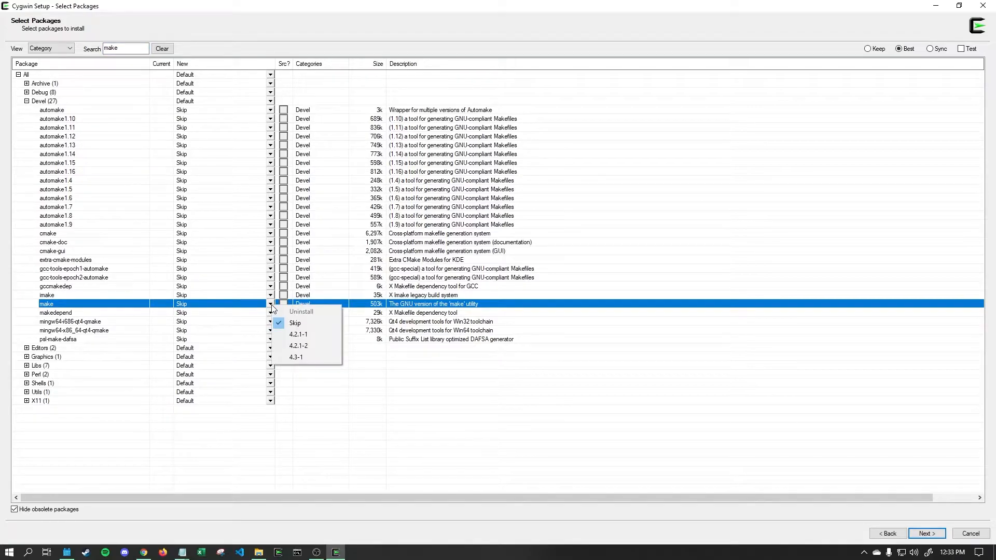
{"action": "left_click", "coordinate": [306, 357]}
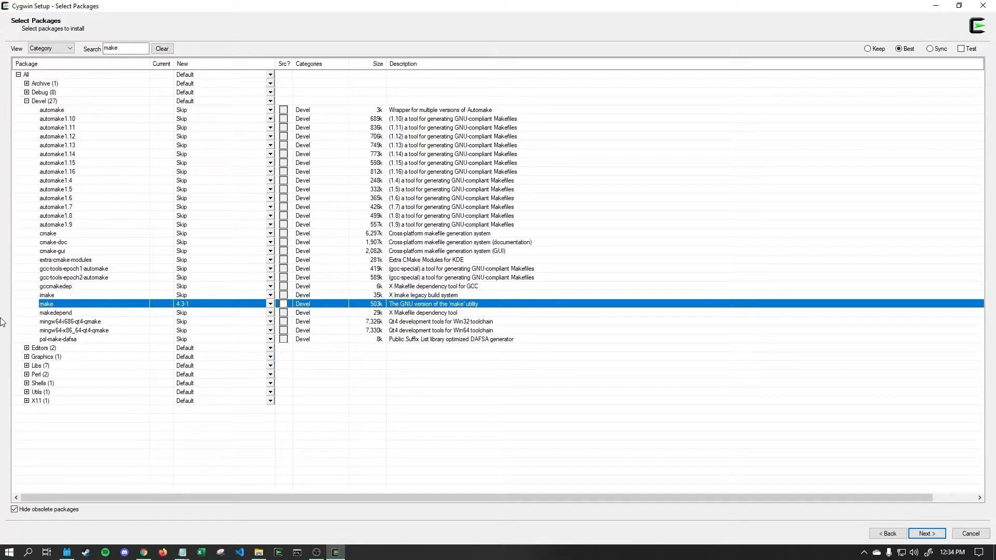
Search the packages for gdb and set the gdb debugger in the Devel category to version 9.2-1
{"action": "double_click", "coordinate": [132, 52]}
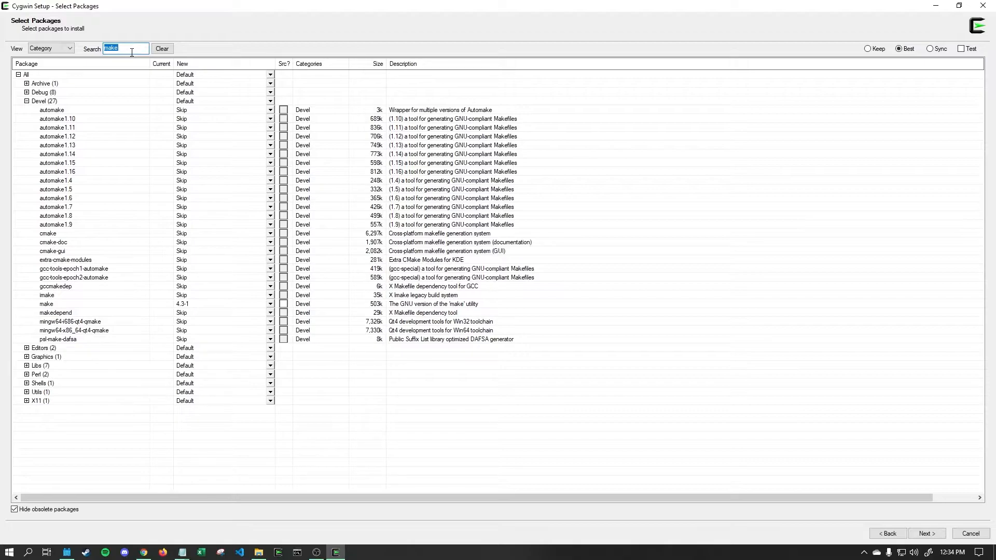
{"action": "type", "text": "gdb"}
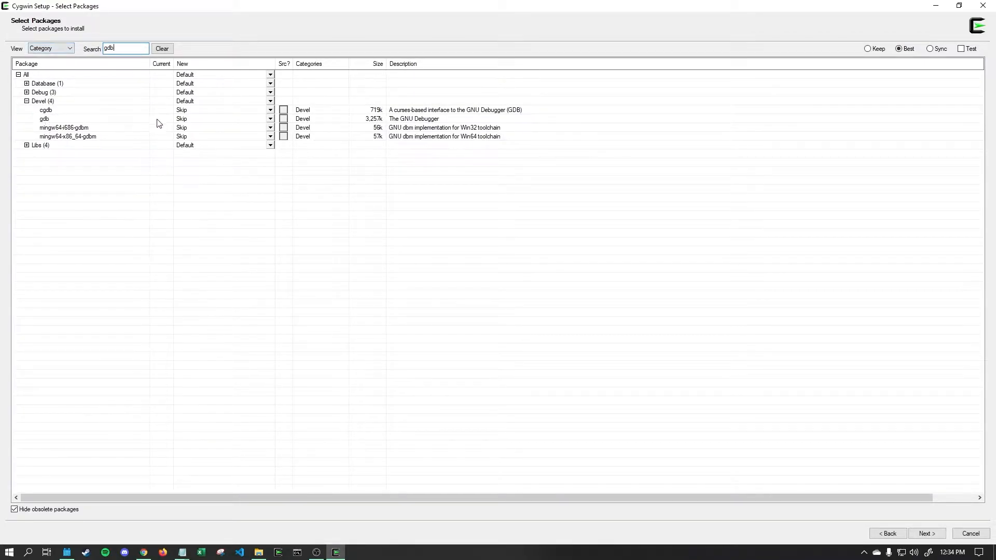
{"action": "left_click", "coordinate": [270, 119]}
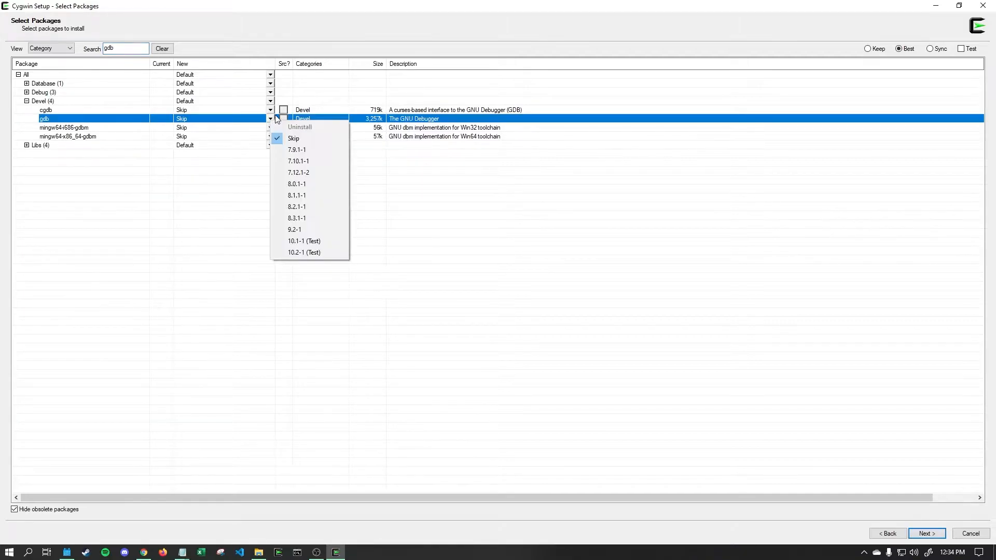
{"action": "left_click", "coordinate": [299, 232]}
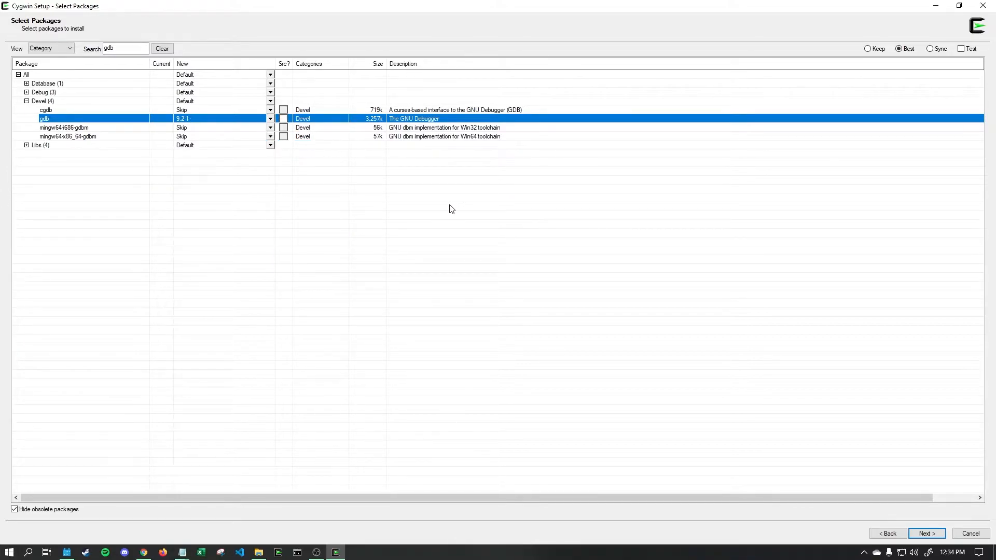
Accept the package selection, review the list of pending changes, and start the installation
{"action": "left_click", "coordinate": [923, 535]}
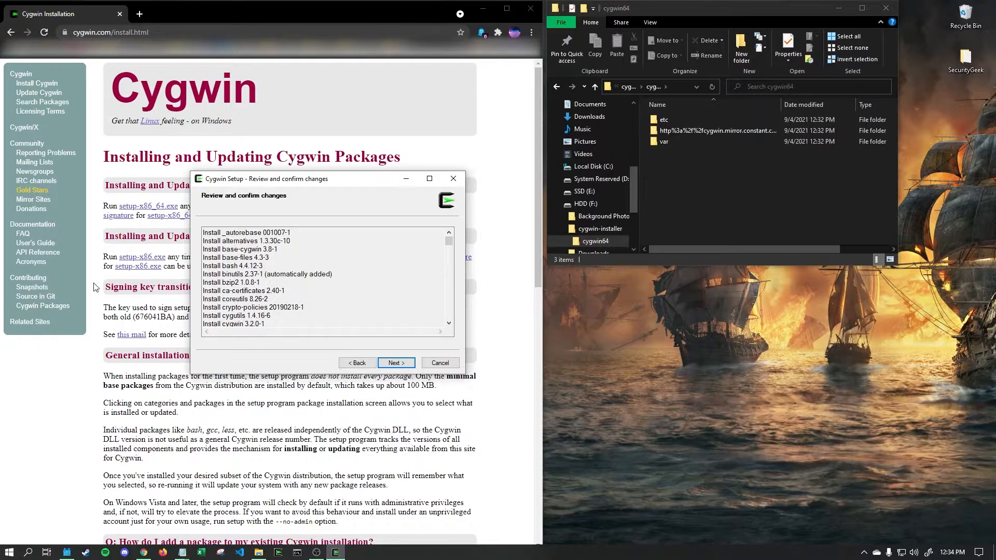
{"action": "scroll", "coordinate": [290, 299], "scroll_direction": "down", "scroll_amount": 20}
{"action": "scroll", "coordinate": [290, 299], "scroll_direction": "up", "scroll_amount": 20}
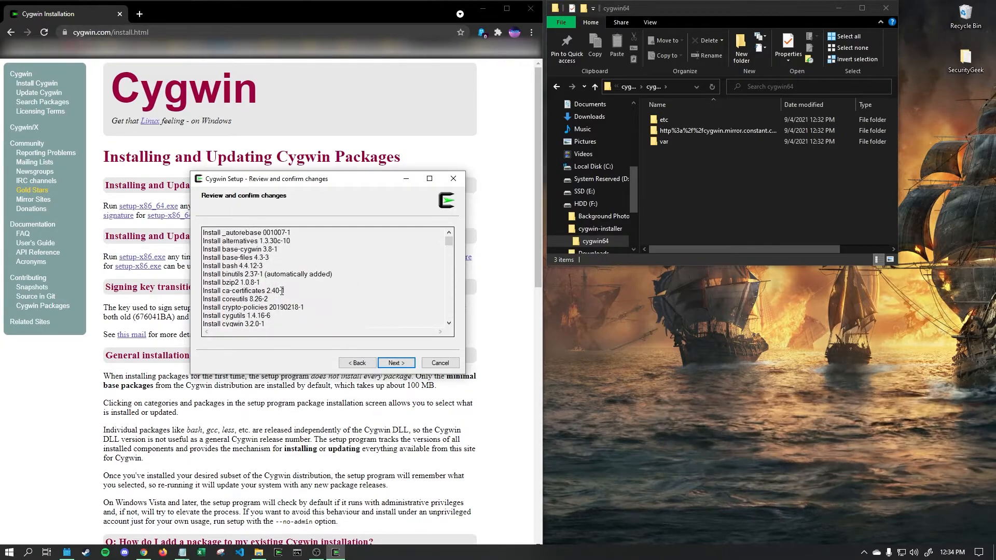
{"action": "left_click", "coordinate": [392, 363]}
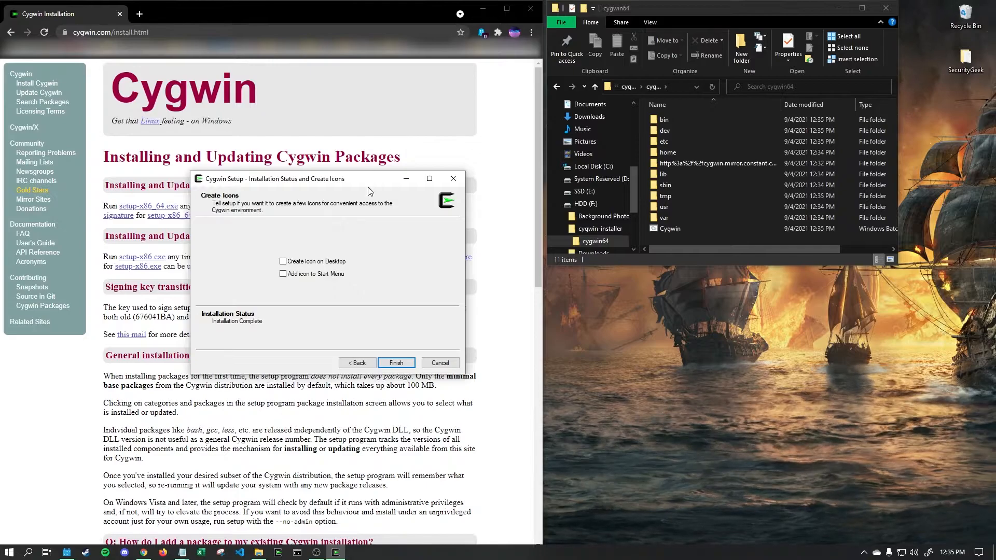
Finish the setup without creating a desktop icon or a Start Menu icon
{"action": "left_click_drag", "start_coordinate": [361, 181], "coordinate": [329, 147]}
{"action": "left_click", "coordinate": [250, 227]}
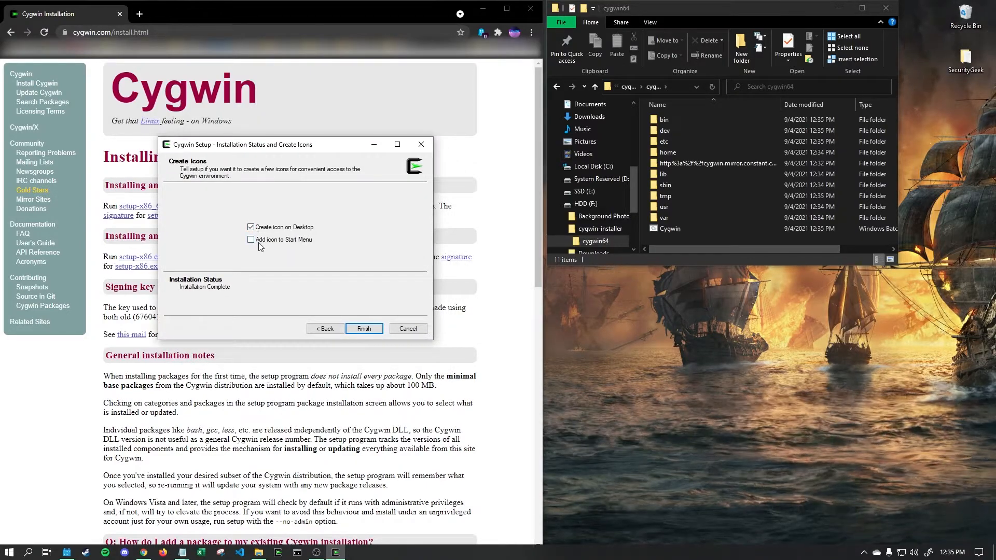
{"action": "left_click", "coordinate": [250, 228]}
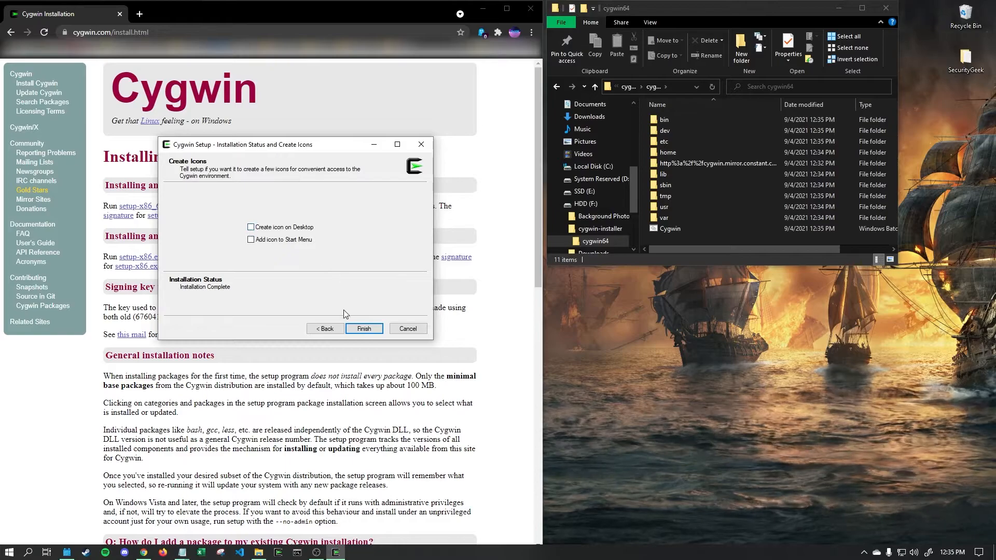
{"action": "left_click", "coordinate": [364, 329]}
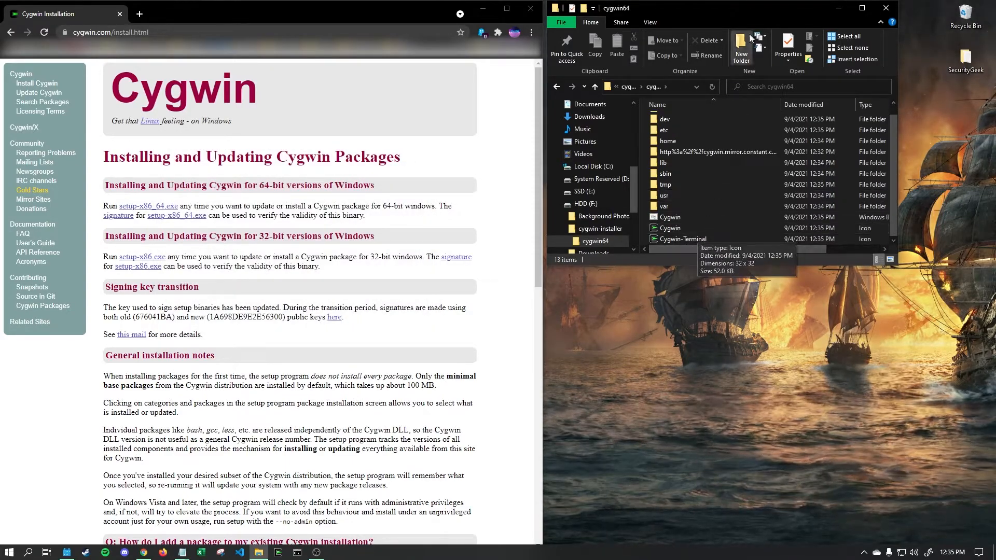
Enlarge the cygwin64 folder window, launch the Cygwin batch file, and list the home directory with ls
{"action": "left_click_drag", "start_coordinate": [898, 264], "coordinate": [992, 406]}
{"action": "double_click", "coordinate": [711, 232]}
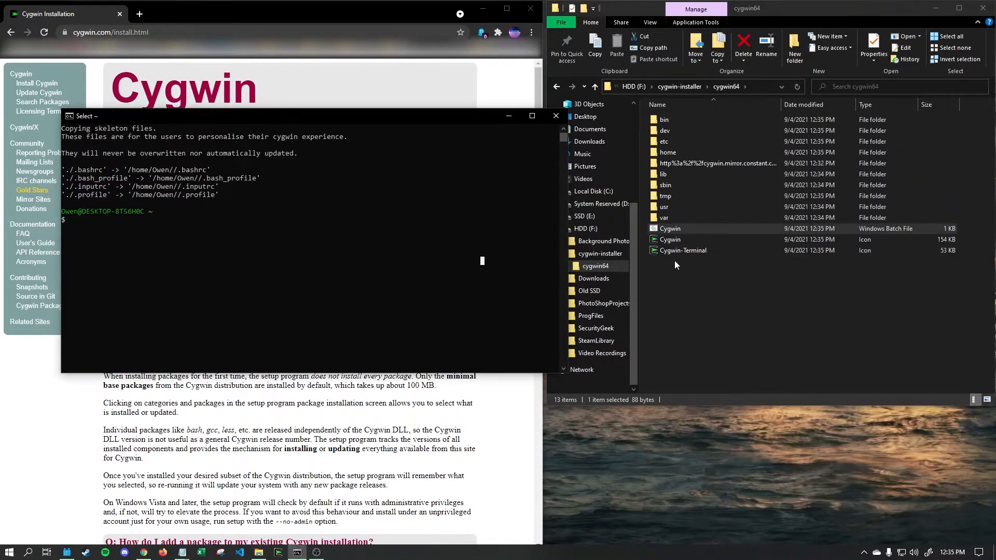
{"action": "left_click_drag", "start_coordinate": [148, 228], "coordinate": [61, 153]}
{"action": "left_click", "coordinate": [175, 228]}
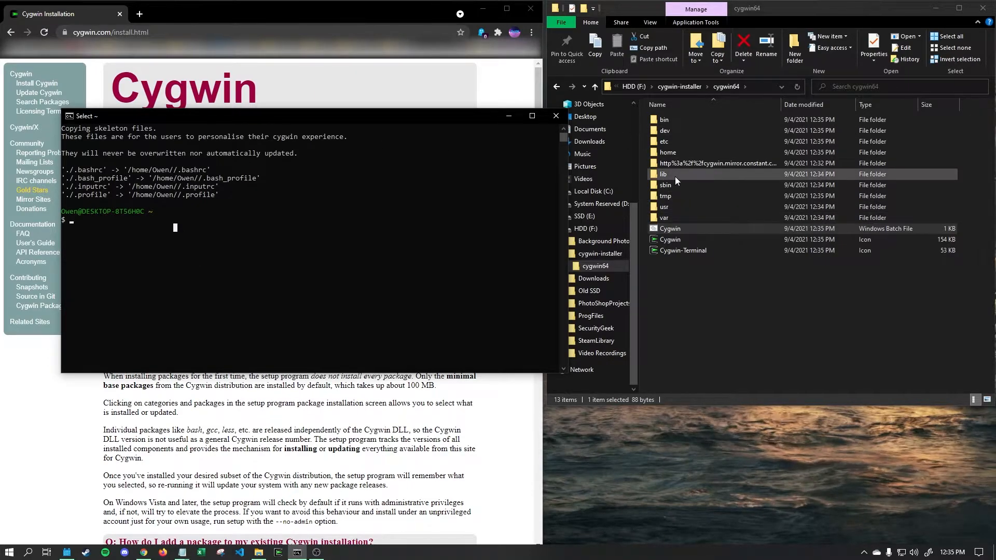
{"action": "type", "text": "ls"}
{"action": "key", "text": "Return"}
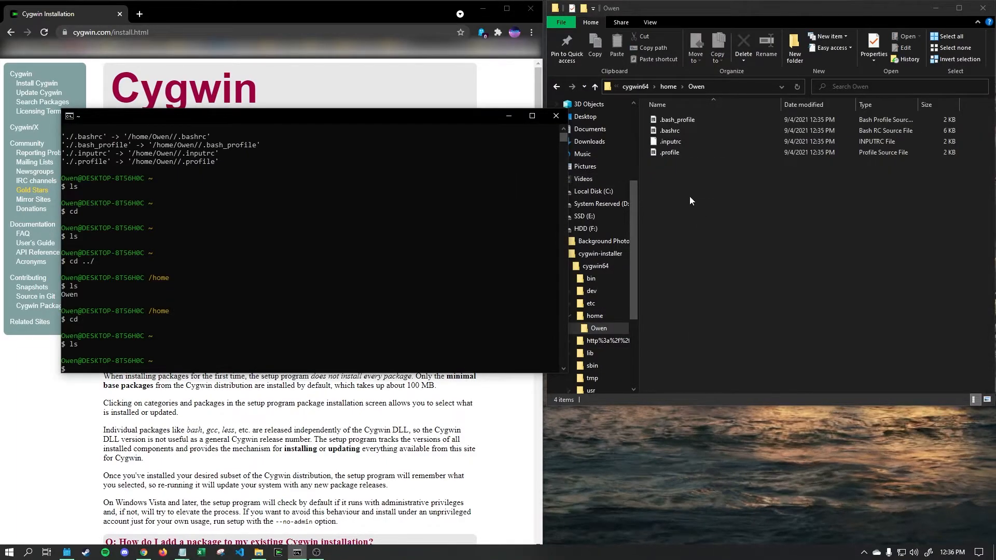
Create a folder named testdev in the user's home folder under cygwin64\home using File Explorer
{"action": "right_click", "coordinate": [690, 201]}
{"action": "mouse_move", "coordinate": [722, 335]}
{"action": "left_click", "coordinate": [830, 336]}
{"action": "type", "text": "testdev"}
{"action": "key", "text": "Return"}
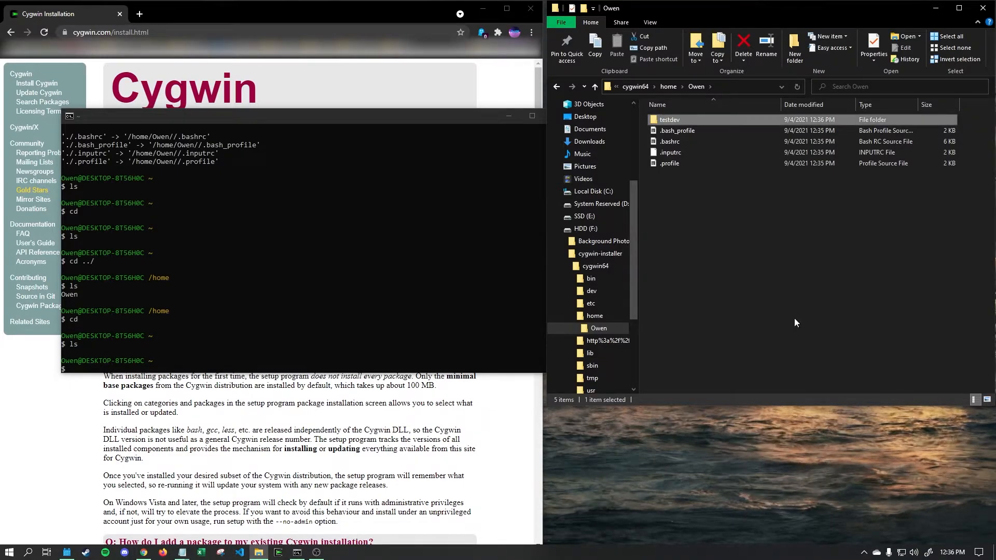
List the home directory in the Cygwin terminal with ls to check for the testdev folder
{"action": "left_click", "coordinate": [373, 327]}
{"action": "type", "text": "las"}
{"action": "key", "text": "Return"}
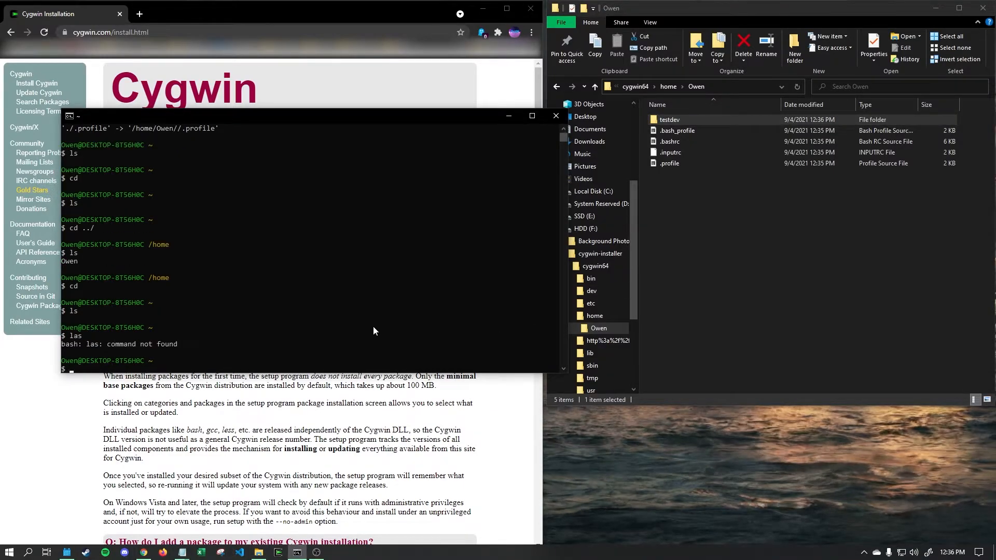
{"action": "type", "text": "ls"}
{"action": "key", "text": "Return"}
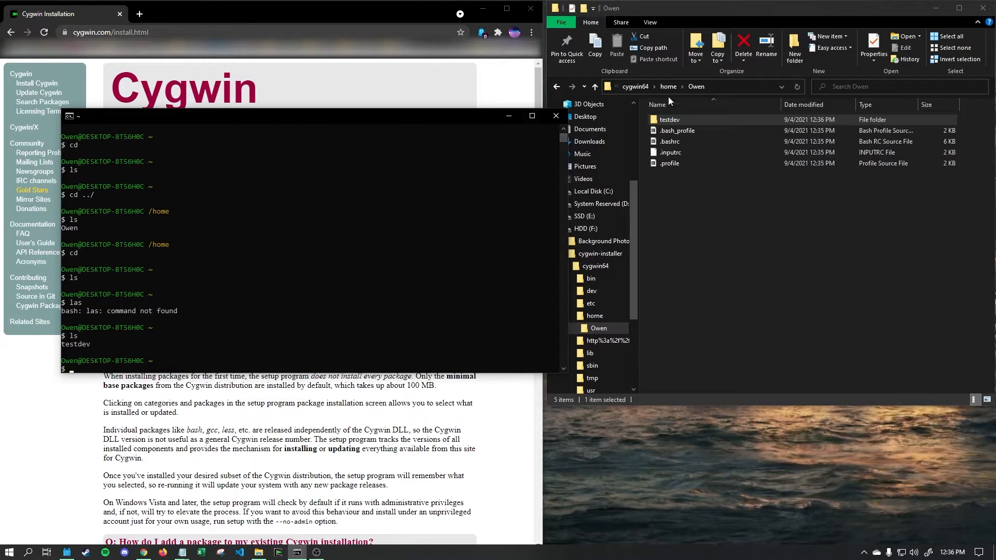
Trace the folder path from cygwin-installer through cygwin64 and home to the user's home folder and examine its contents
{"action": "left_click", "coordinate": [757, 205]}
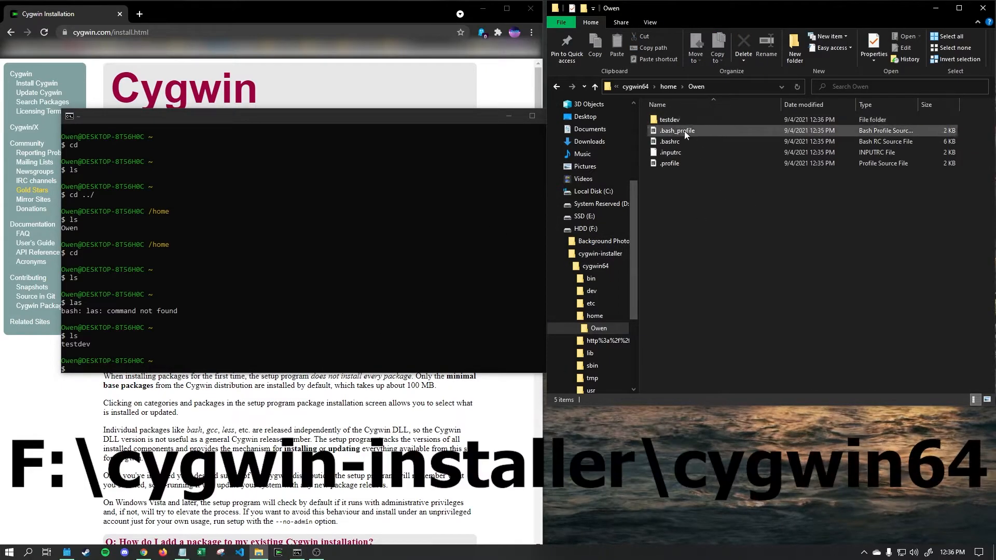
{"action": "key", "text": "alt+Up"}
{"action": "key", "text": "alt+Up"}
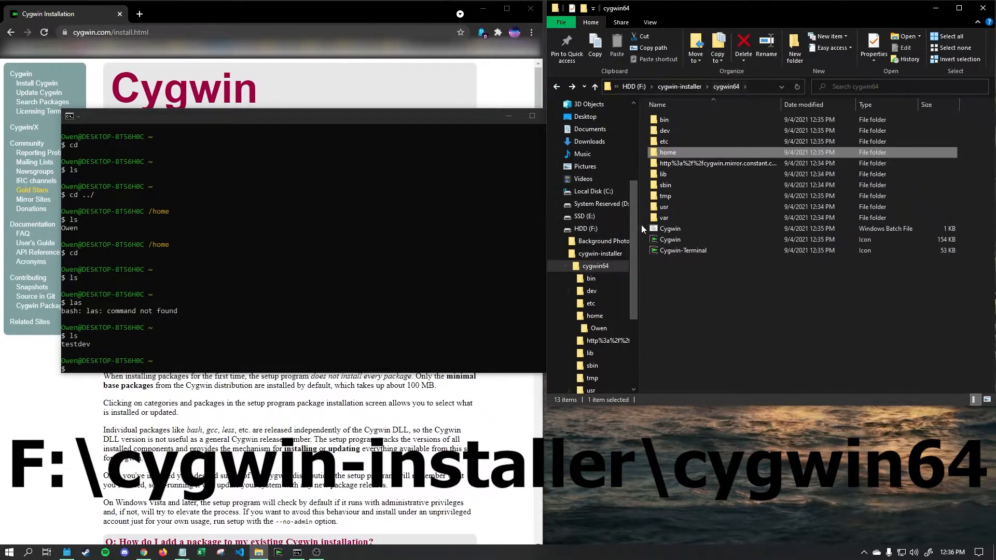
{"action": "key", "text": "alt+Up"}
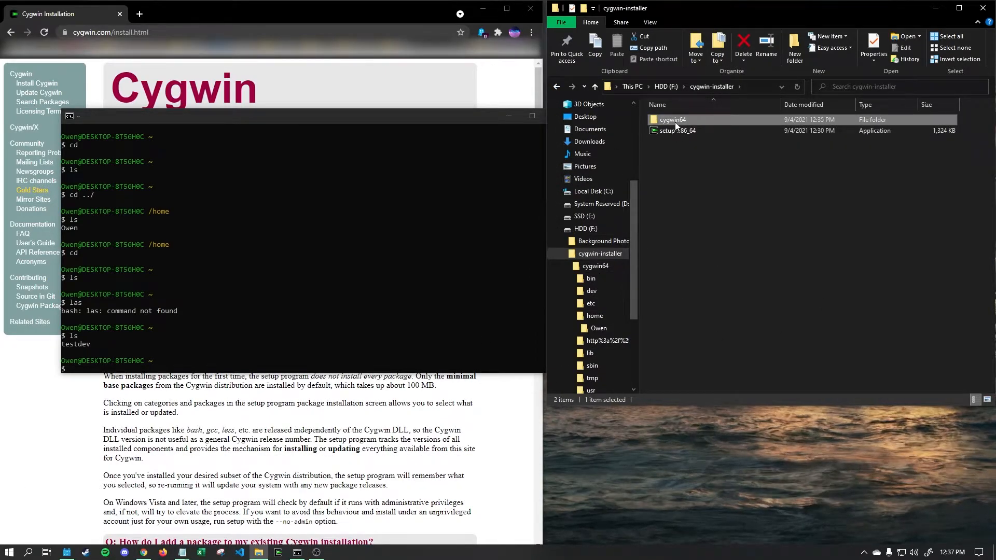
{"action": "double_click", "coordinate": [675, 122]}
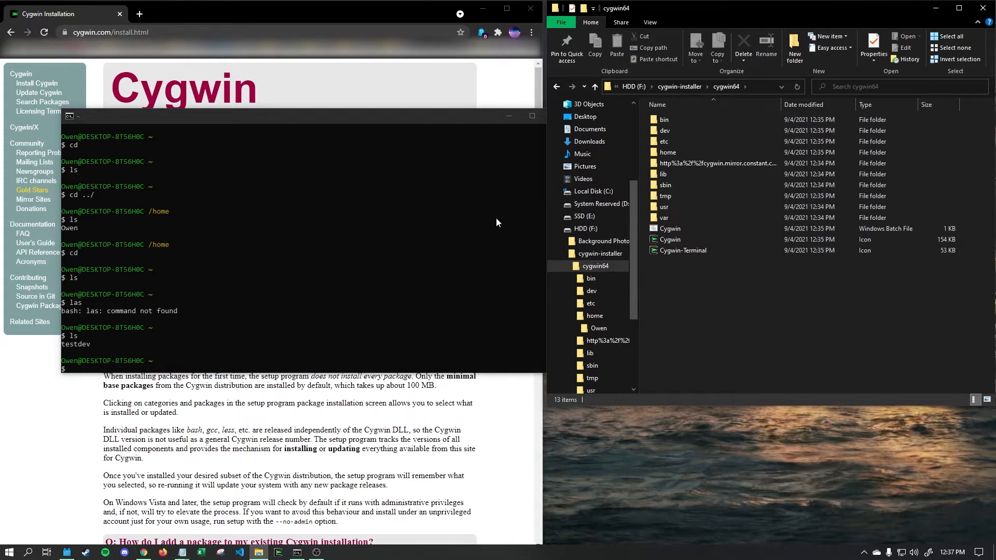
{"action": "double_click", "coordinate": [667, 152]}
{"action": "double_click", "coordinate": [687, 120]}
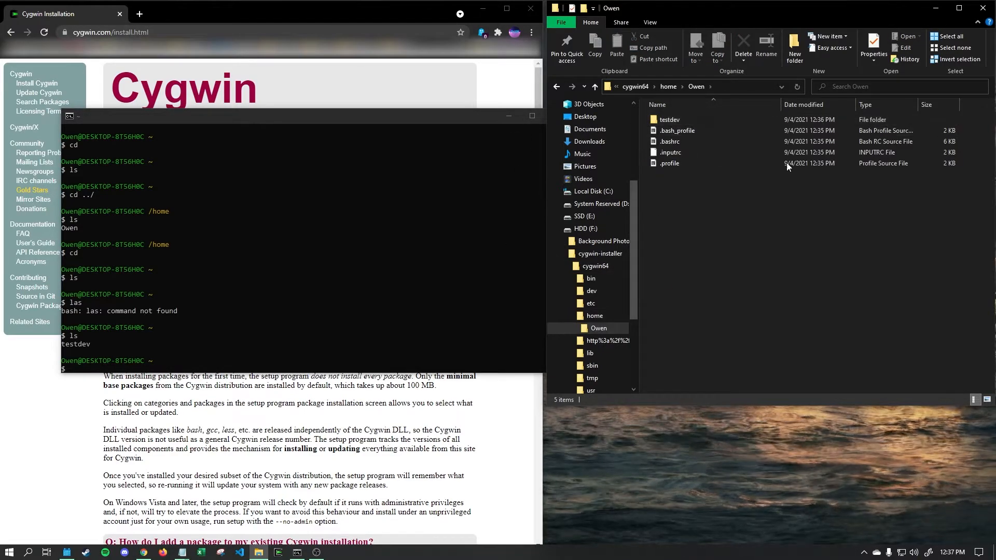
{"action": "left_click_drag", "start_coordinate": [713, 222], "coordinate": [684, 132]}
{"action": "left_click", "coordinate": [714, 227]}
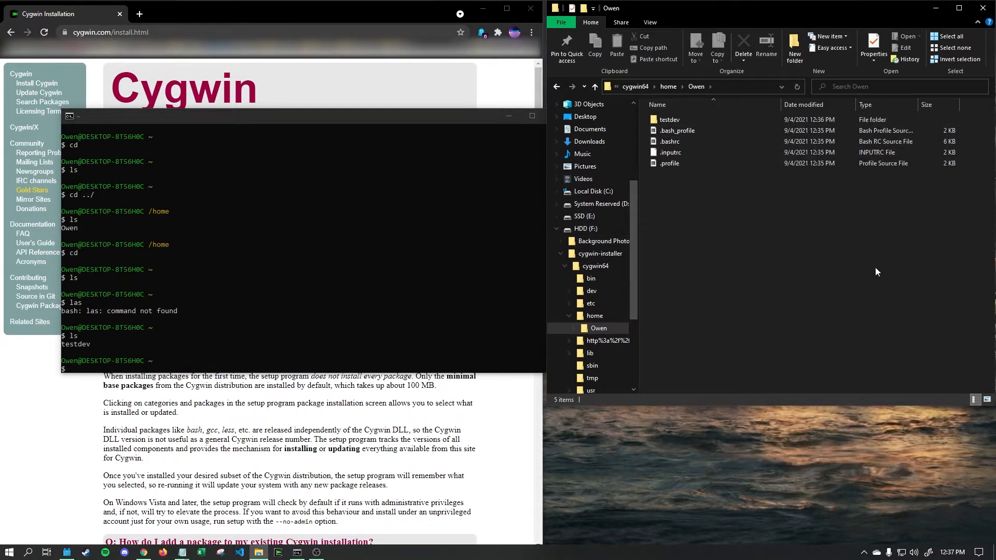
Bring the Cygwin terminal forward and move it clear of the File Explorer window
{"action": "left_click_drag", "start_coordinate": [262, 126], "coordinate": [237, 98]}
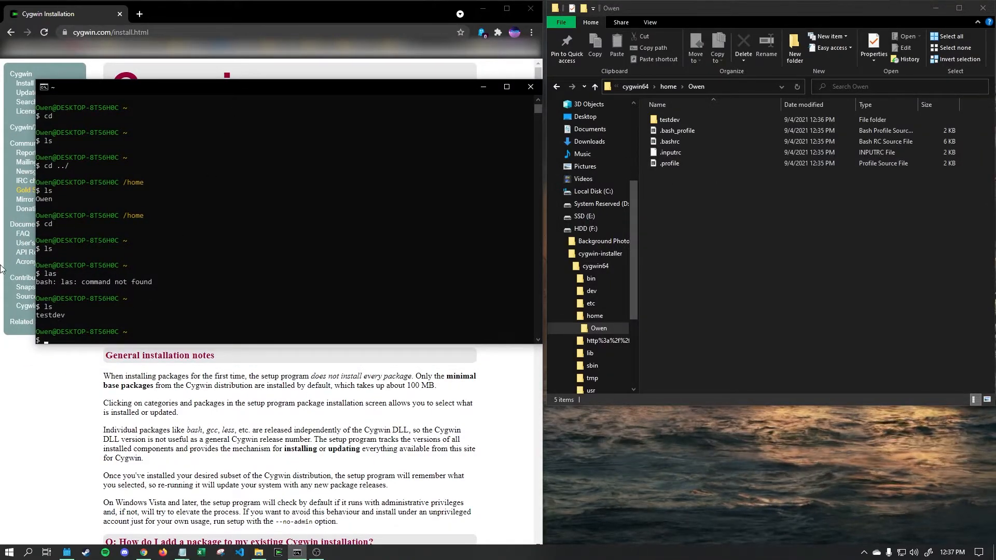
Run gcc and g++ without arguments in the Cygwin terminal to check that both compilers are available
{"action": "left_click", "coordinate": [669, 120]}
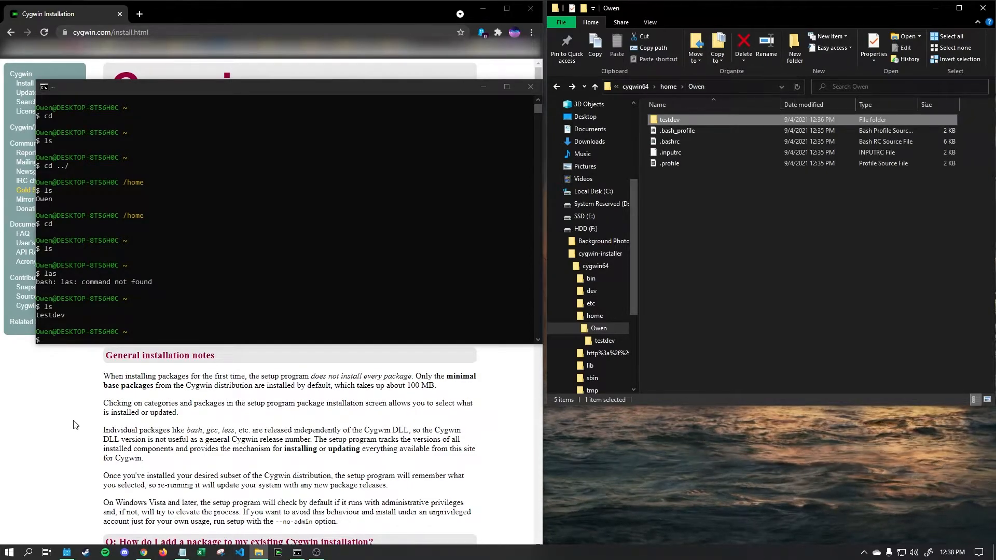
{"action": "left_click", "coordinate": [100, 342]}
{"action": "type", "text": "gcc"}
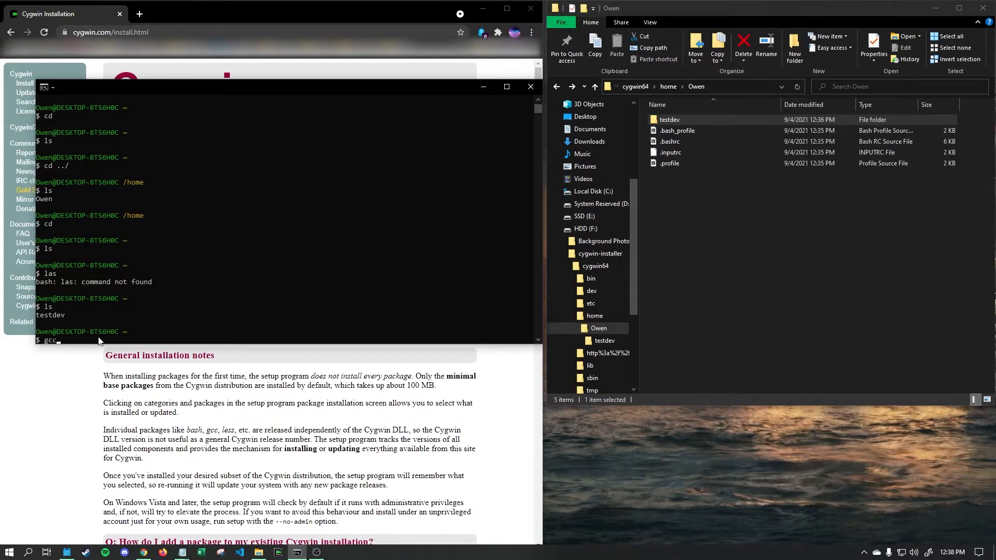
{"action": "key", "text": "Return"}
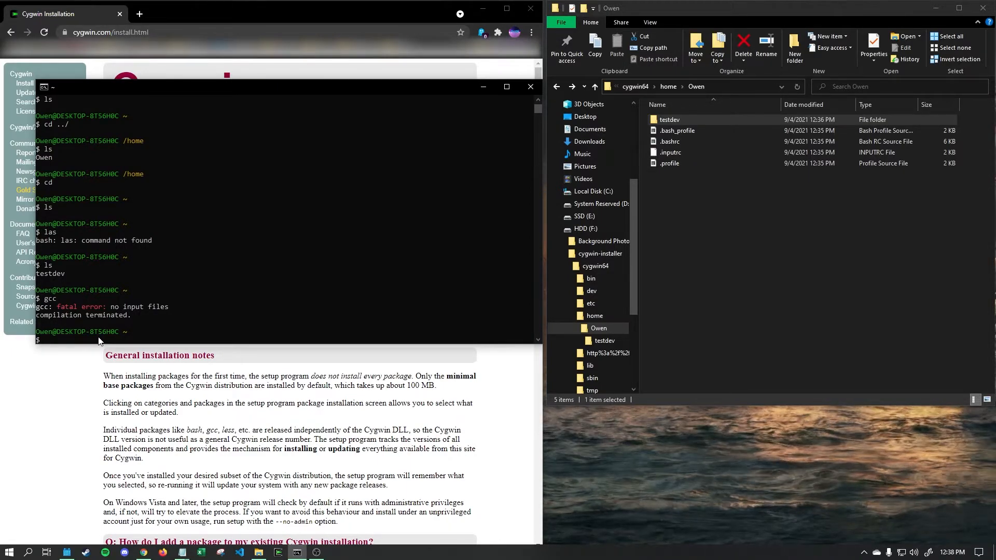
{"action": "type", "text": "g++"}
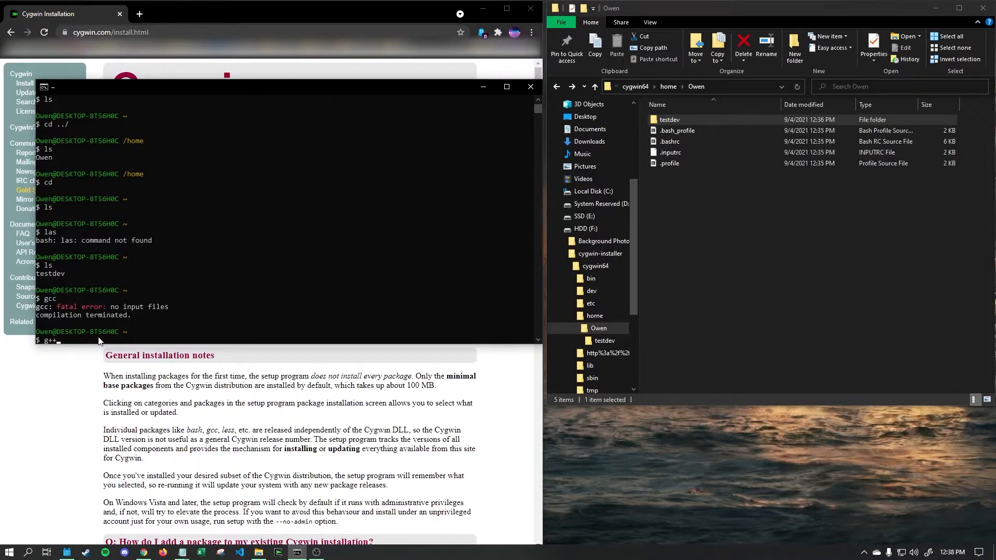
{"action": "key", "text": "Return"}
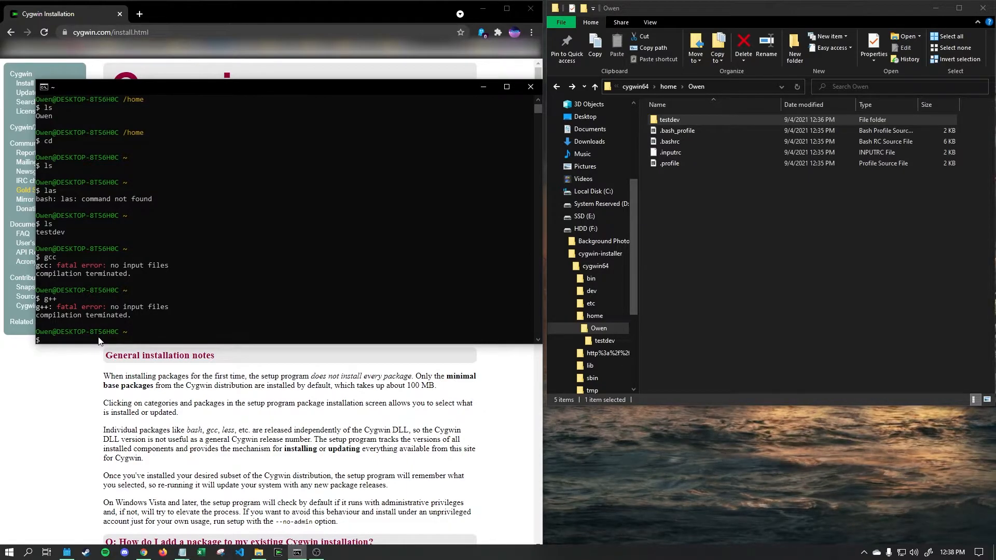
{"action": "type", "text": "./a.exe"}
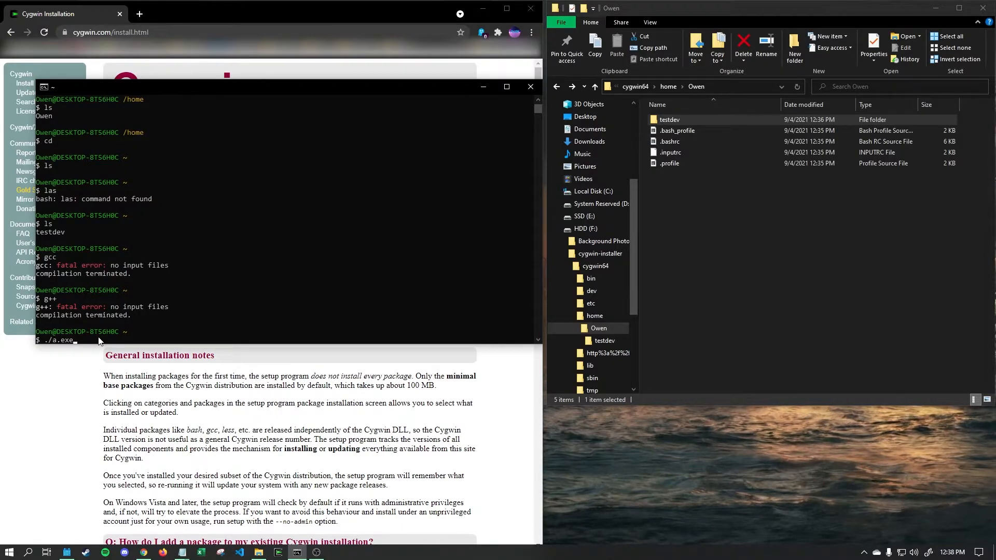
{"action": "key", "text": "BackSpace"}
{"action": "key", "text": "BackSpace"}
{"action": "key", "text": "BackSpace"}
{"action": "key", "text": "BackSpace"}
{"action": "key", "text": "BackSpace"}
{"action": "key", "text": "BackSpace"}
{"action": "key", "text": "BackSpace"}
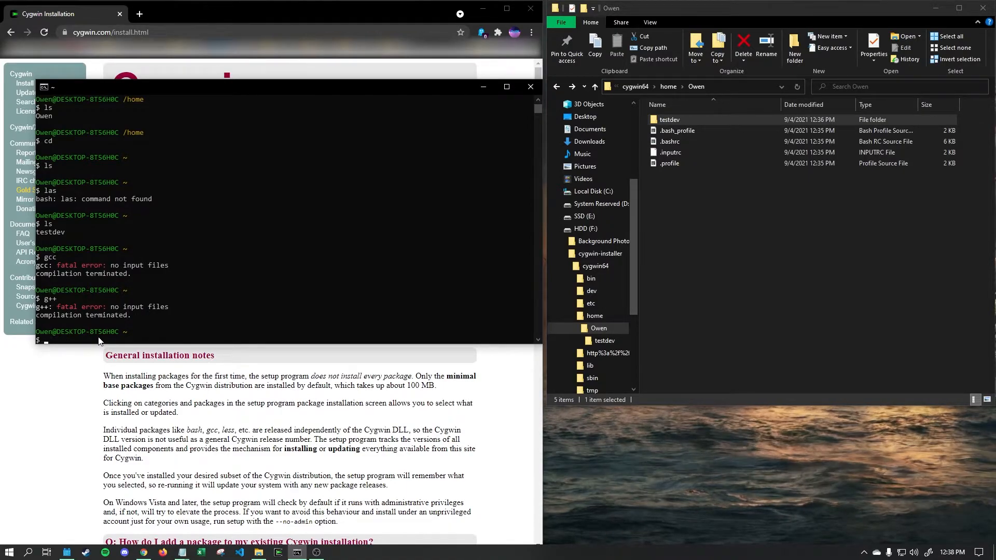